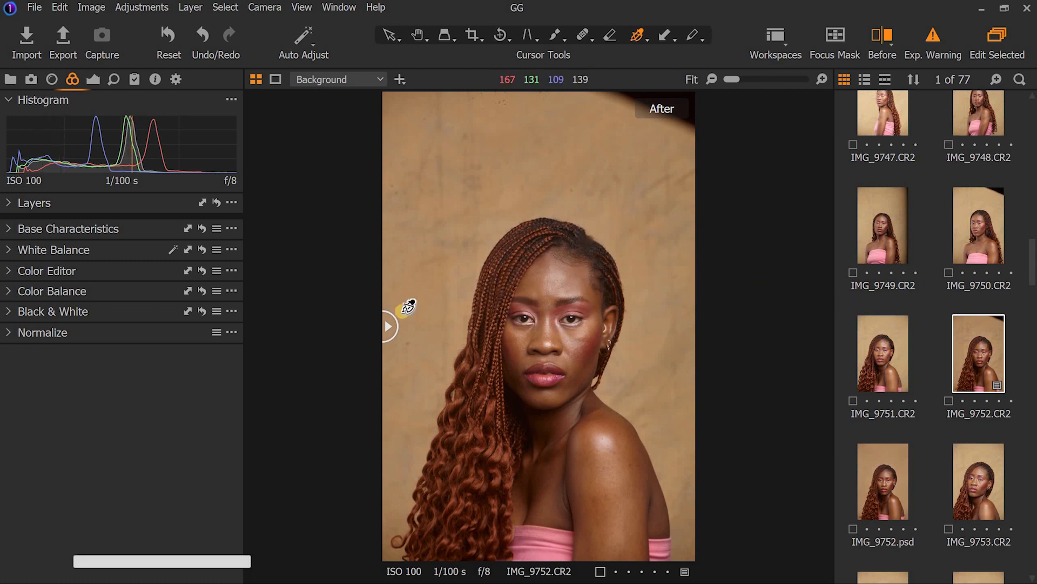
- Compare the before and after versions of IMG_9752.CR2 by sweeping the split divider across the portrait
left_click_drag(503, 335, 714, 366)
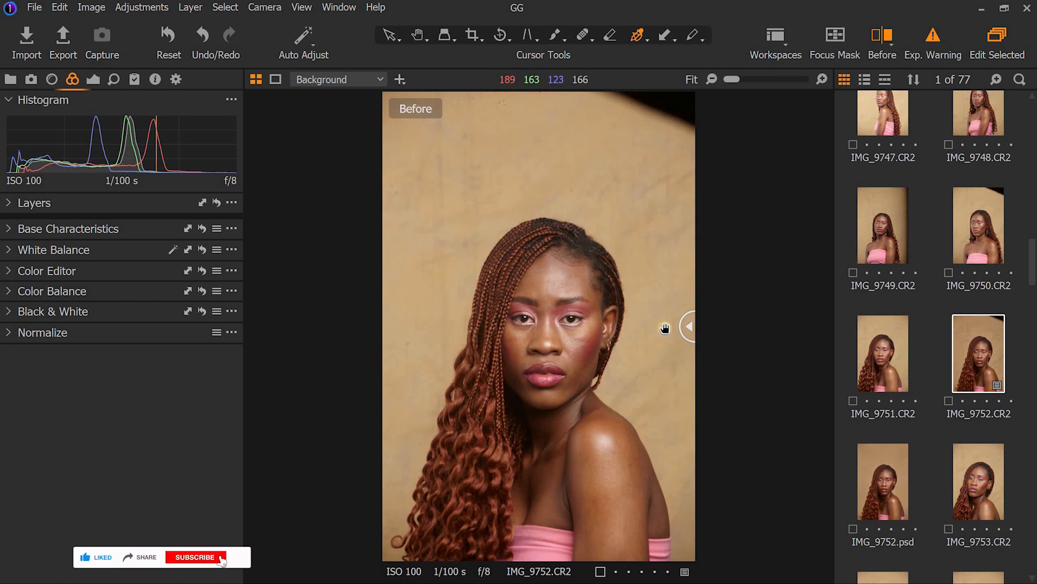
left_click_drag(688, 330, 347, 294)
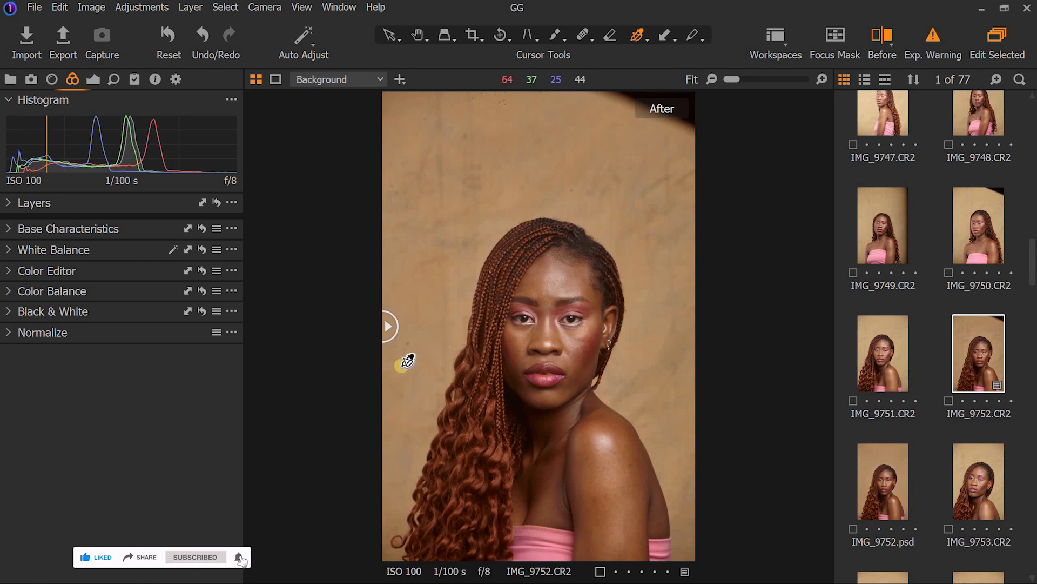
left_click_drag(392, 329, 624, 326)
left_click_drag(442, 335, 382, 335)
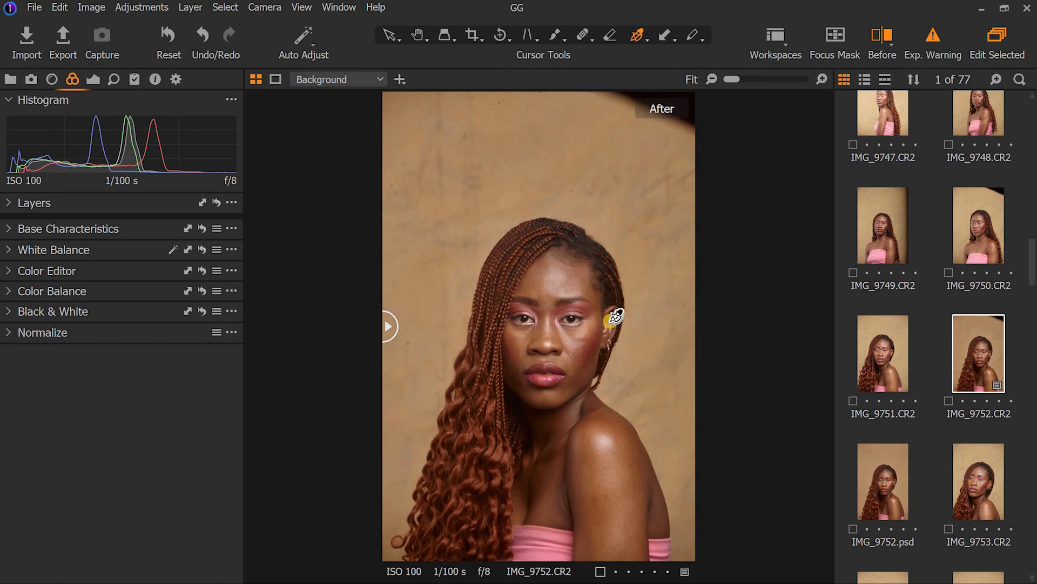
- Open the Edit With options for the IMG_9752.CR2 photo
right_click(965, 353)
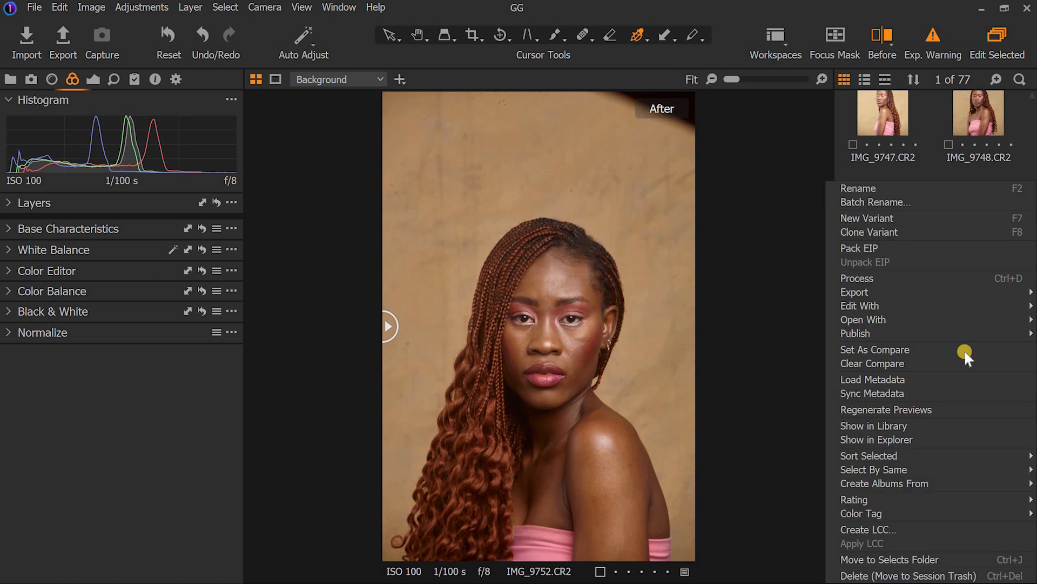
mouse_move(919, 304)
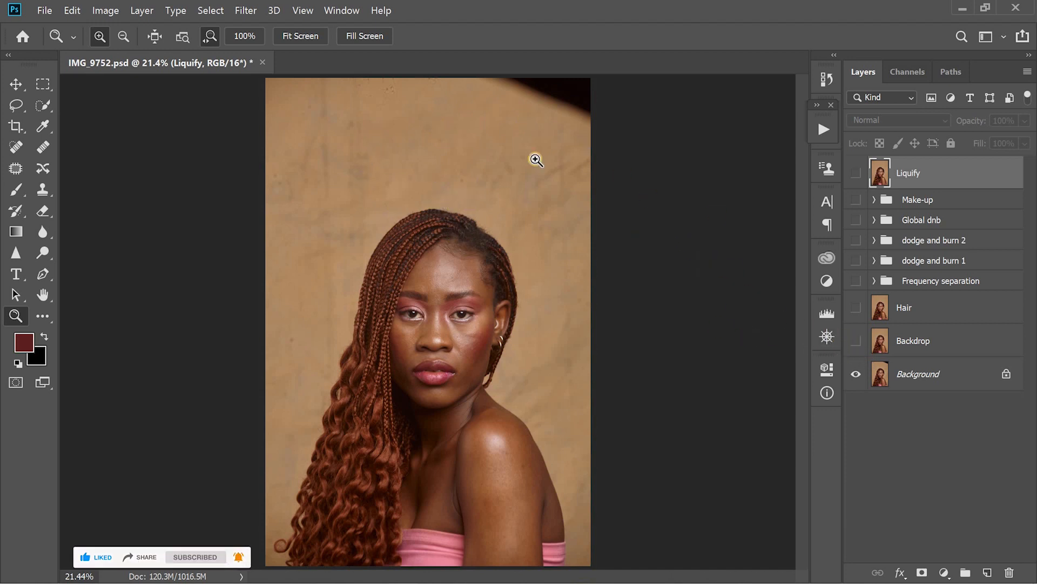
- Switch to IMG_9752.psd in Photoshop and make the Backdrop layer visible, comparing it with the original background
left_click(856, 341)
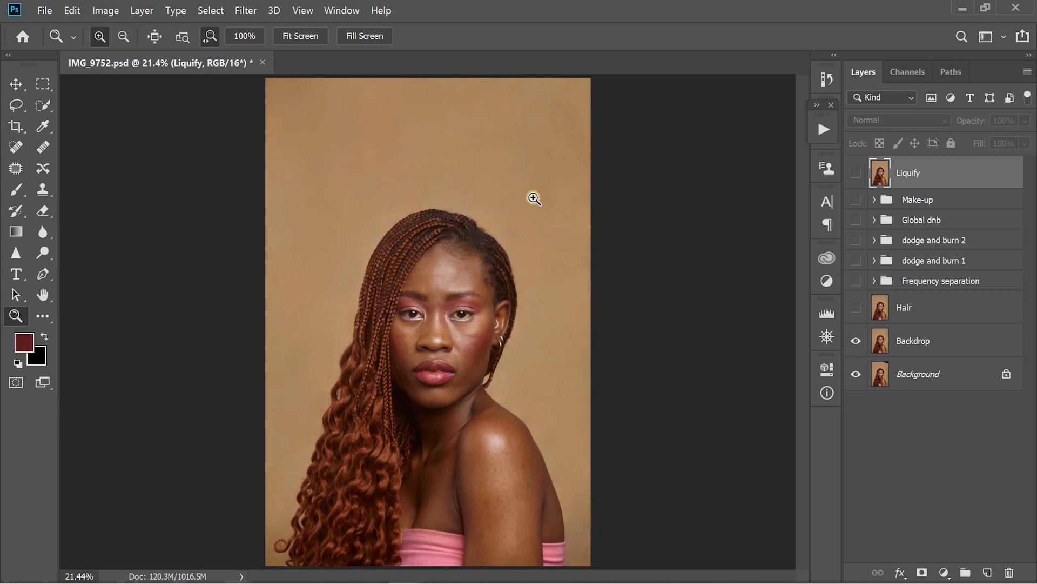
left_click(858, 340)
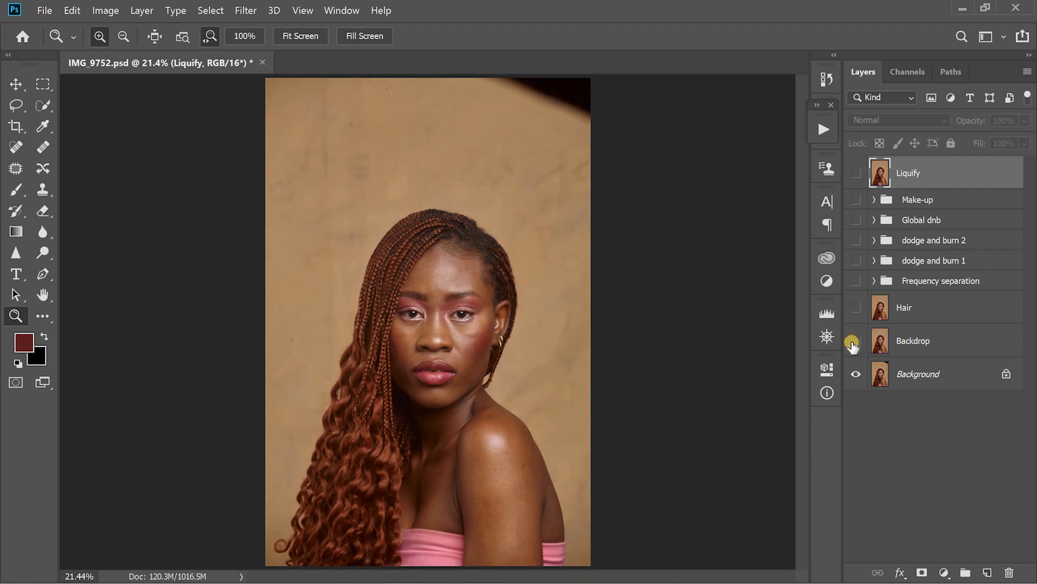
left_click(856, 343)
- Make the Hair layer visible and compare the braids and hair edges up close with the layer off and on
left_click(859, 310)
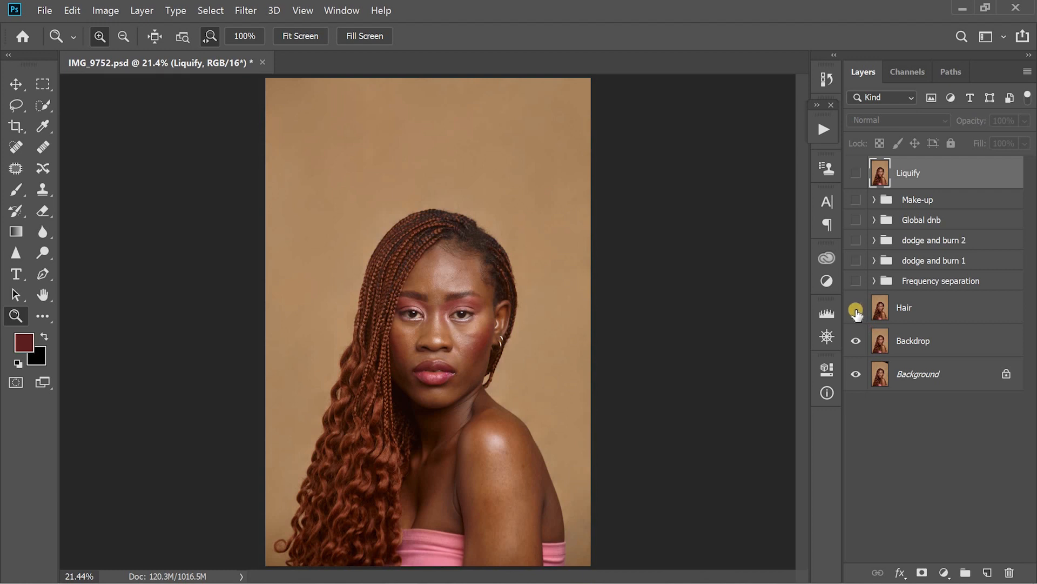
left_click_drag(490, 236, 452, 276)
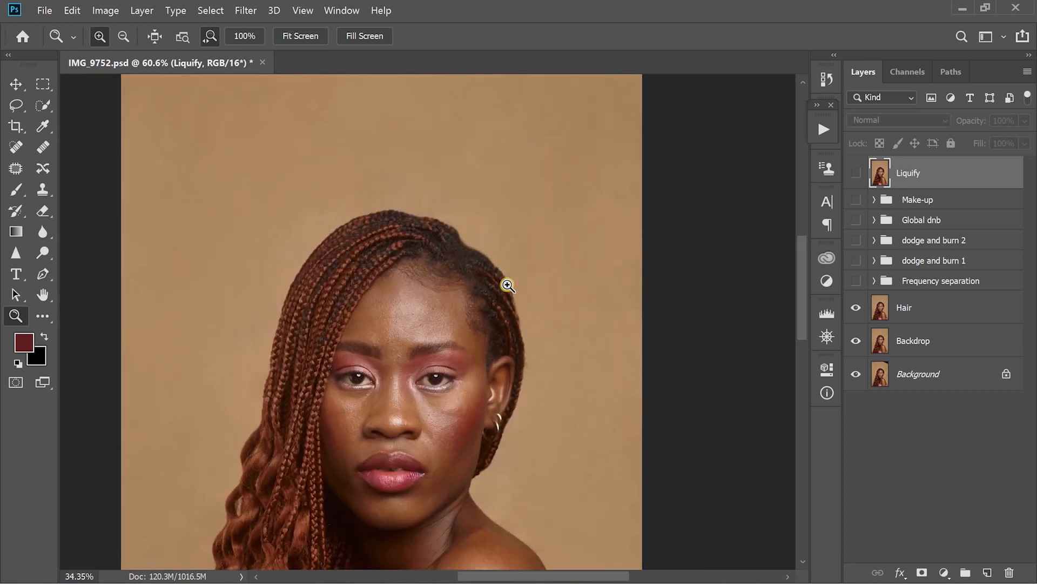
left_click(856, 307)
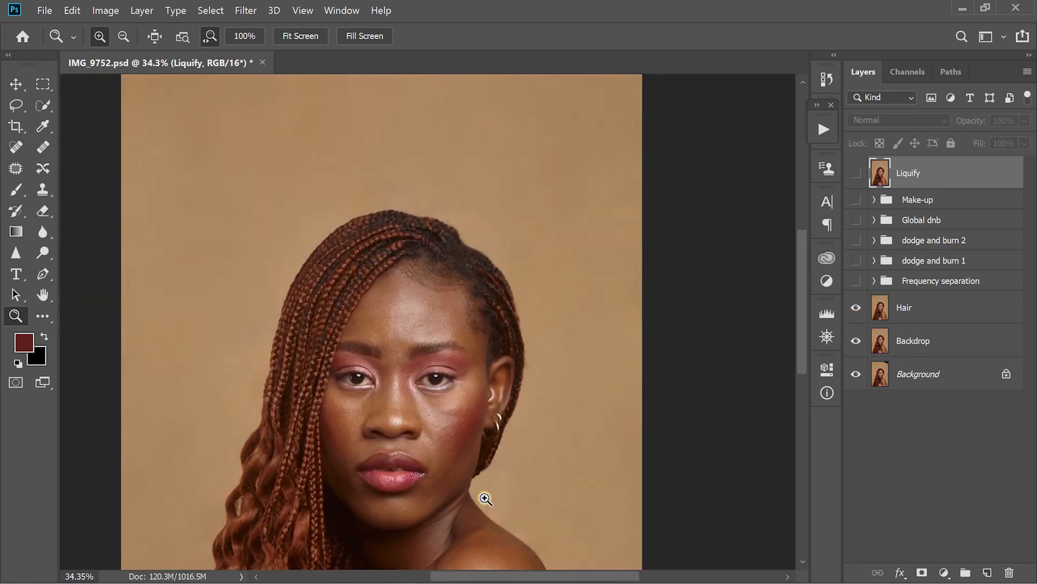
left_click(503, 499)
left_click(856, 308)
left_click(856, 307)
left_click_drag(620, 385, 449, 312)
left_click(858, 310)
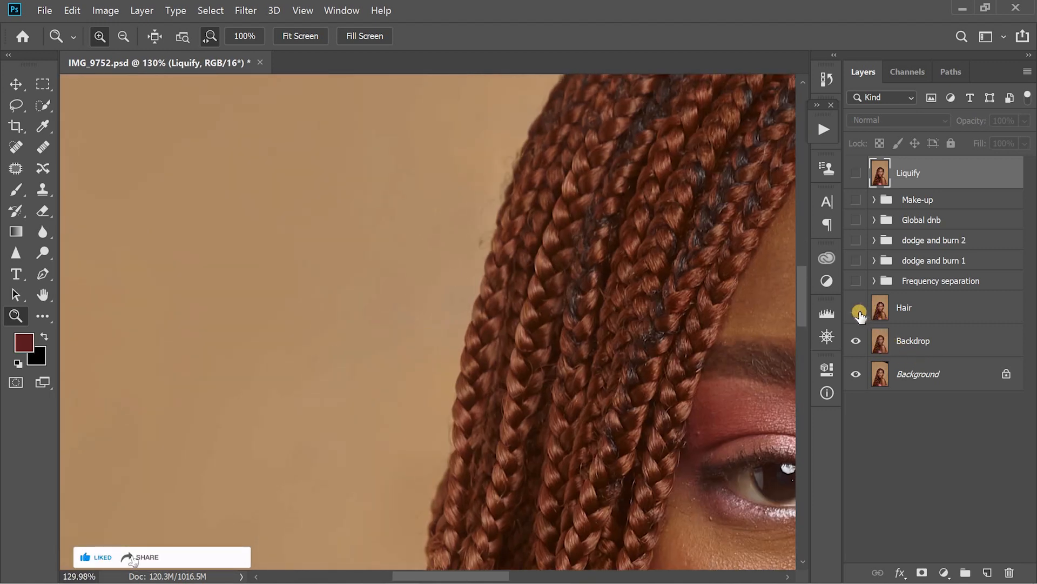
left_click_drag(697, 279, 540, 291)
right_click(719, 281)
left_click(747, 291)
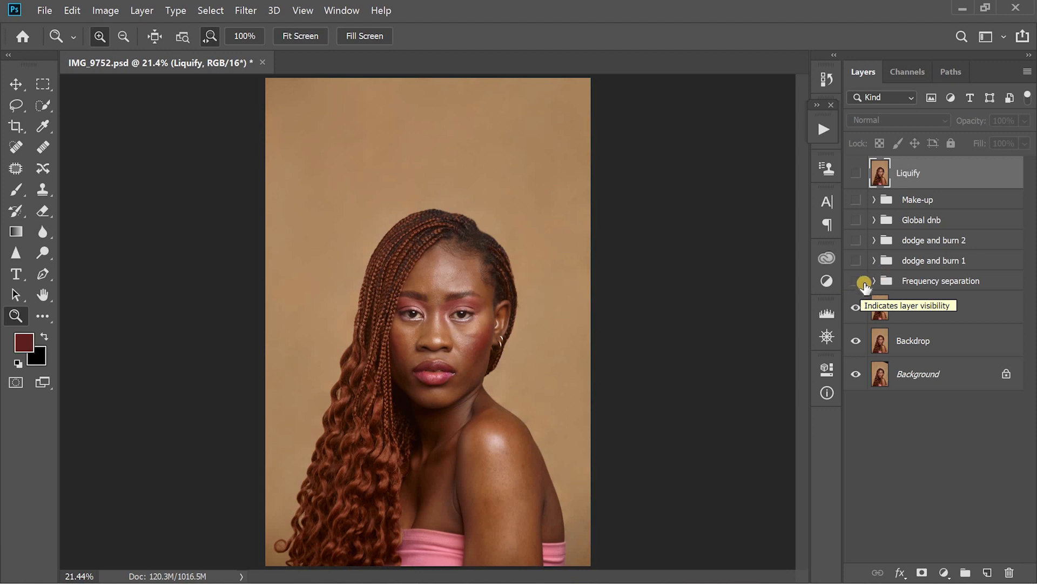
- Make the Frequency separation group visible and examine the skin around the cheeks and nose up close
left_click(856, 282)
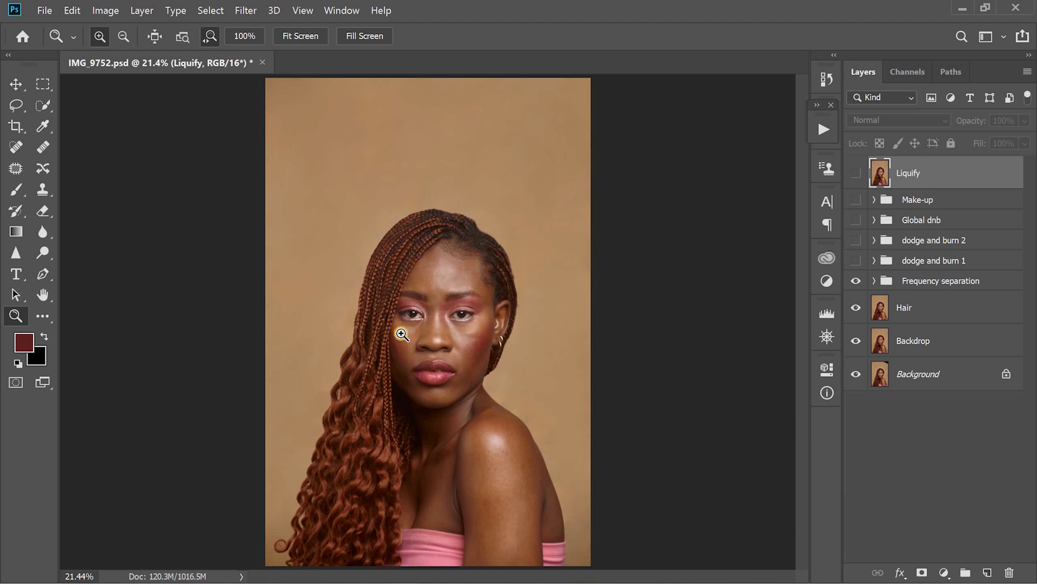
left_click(438, 349)
left_click_drag(439, 344, 430, 283)
left_click_drag(545, 238, 492, 333)
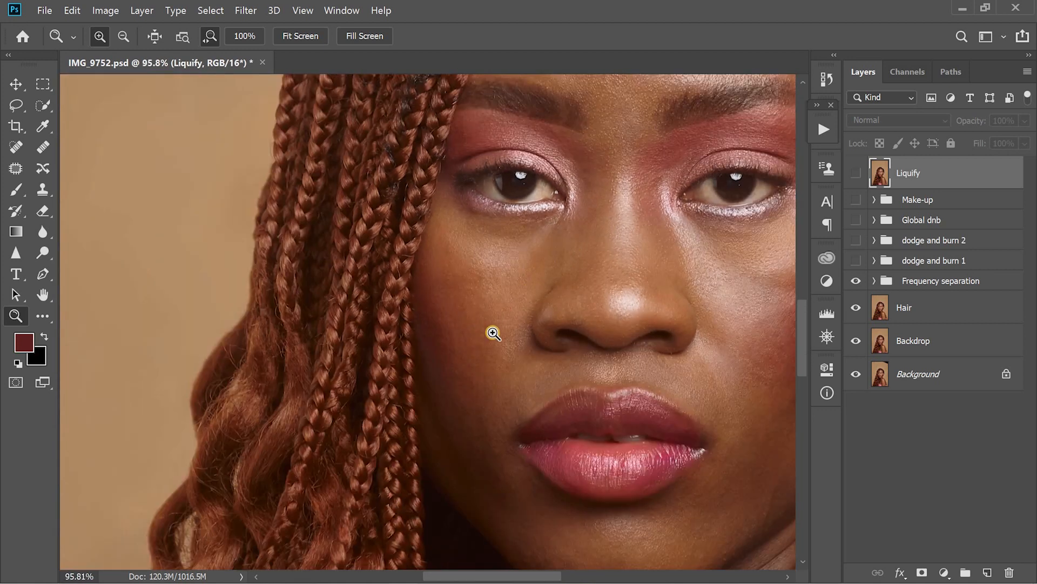
- Expand the Frequency separation group, check the effect of its High Frequency copy layer on the skin, and collapse the group
left_click(875, 282)
left_click(859, 309)
left_click(858, 309)
left_click_drag(724, 306, 642, 352)
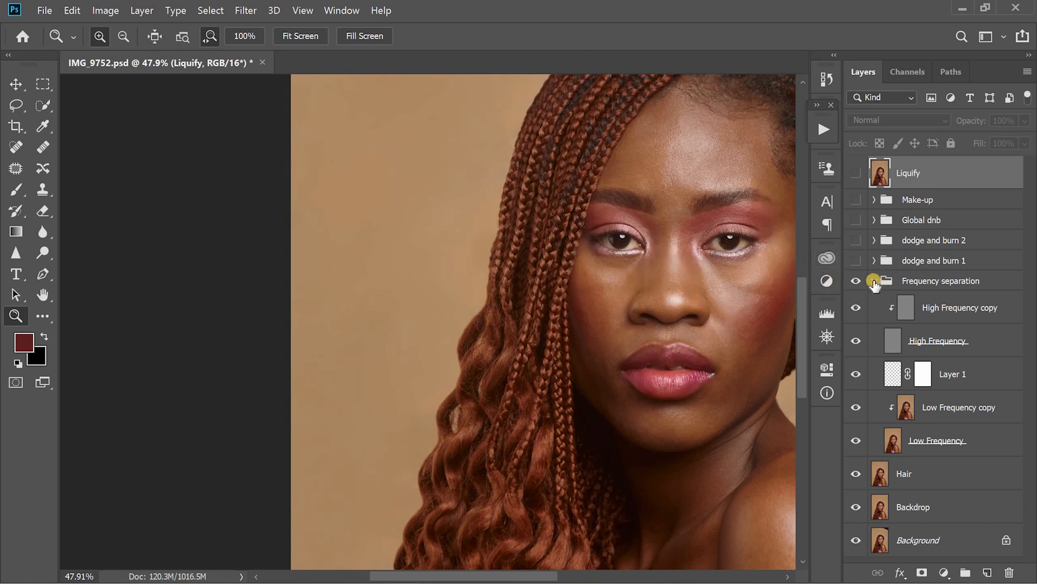
left_click(856, 308)
left_click(875, 282)
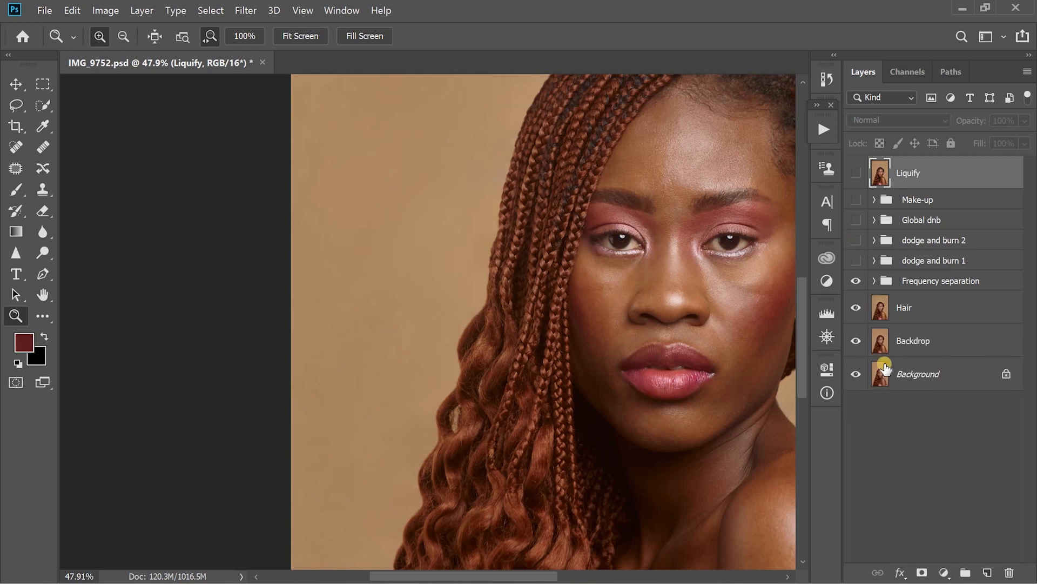
- Make the dodge and burn 1 group visible and compare the portrait with and without it
left_click(855, 264)
left_click_drag(752, 301, 723, 308)
left_click(856, 261)
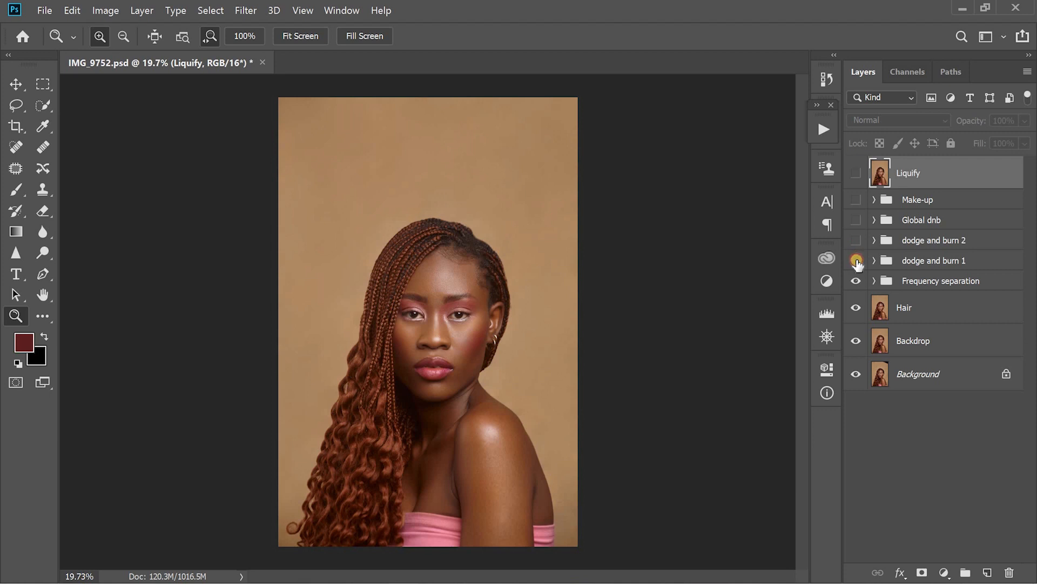
- Make the dodge and burn 2 group visible and compare its effect on the lips and lower face up close
left_click(856, 277)
left_click_drag(458, 373, 475, 366)
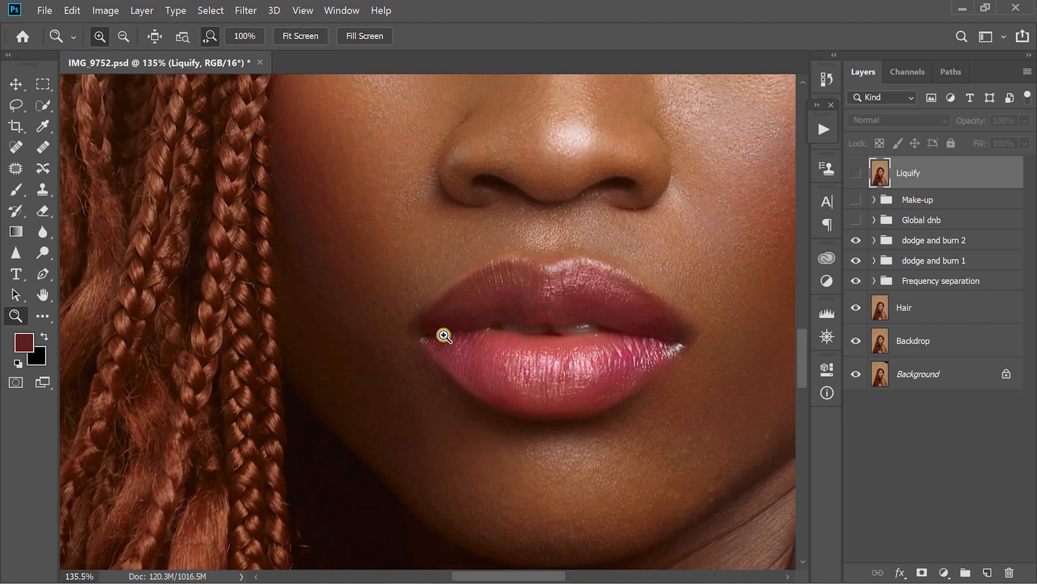
left_click(858, 241)
left_click_drag(688, 274, 683, 289)
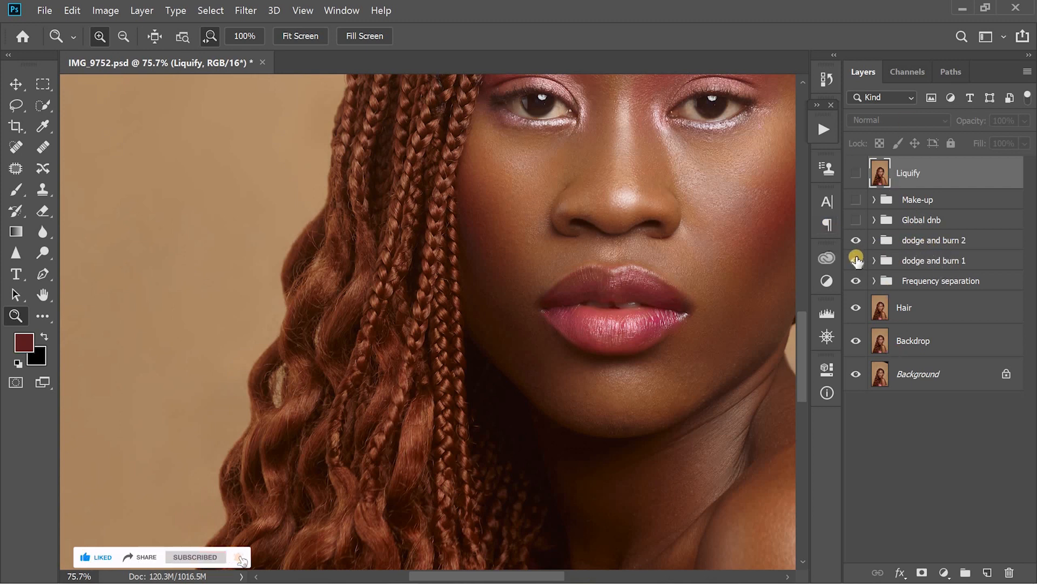
- Make the Global dnb group visible and compare the light and shadow shaping on the whole portrait with it off and on
scroll(737, 270, "down", 4)
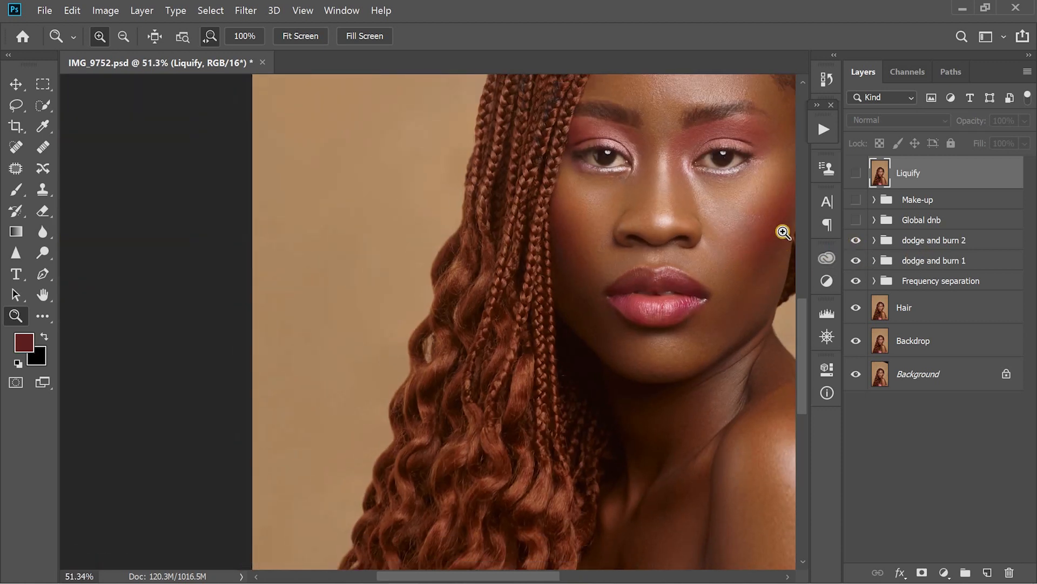
scroll(765, 236, "down", 2)
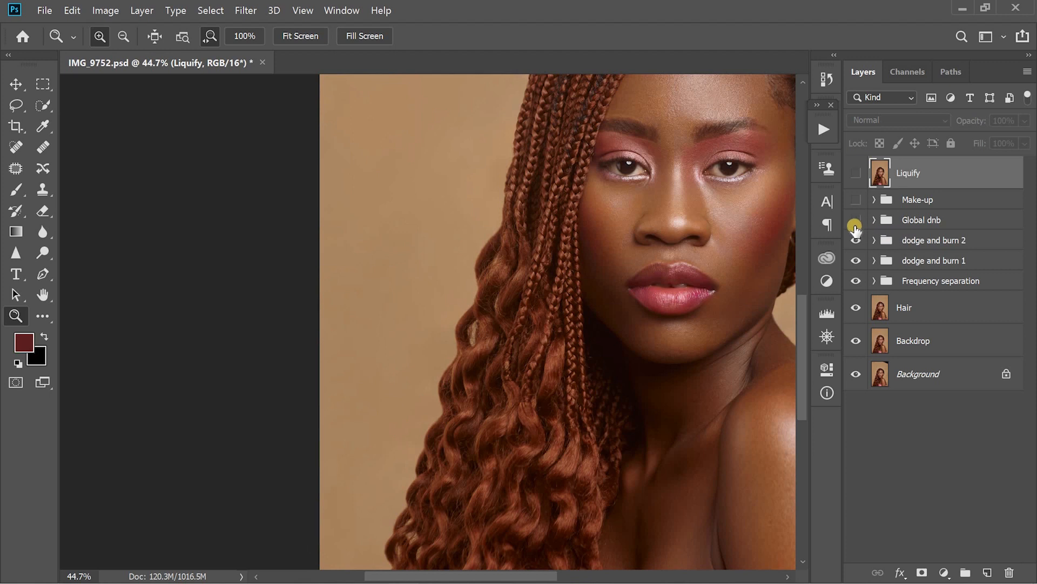
scroll(723, 271, "down", 3)
left_click(854, 220)
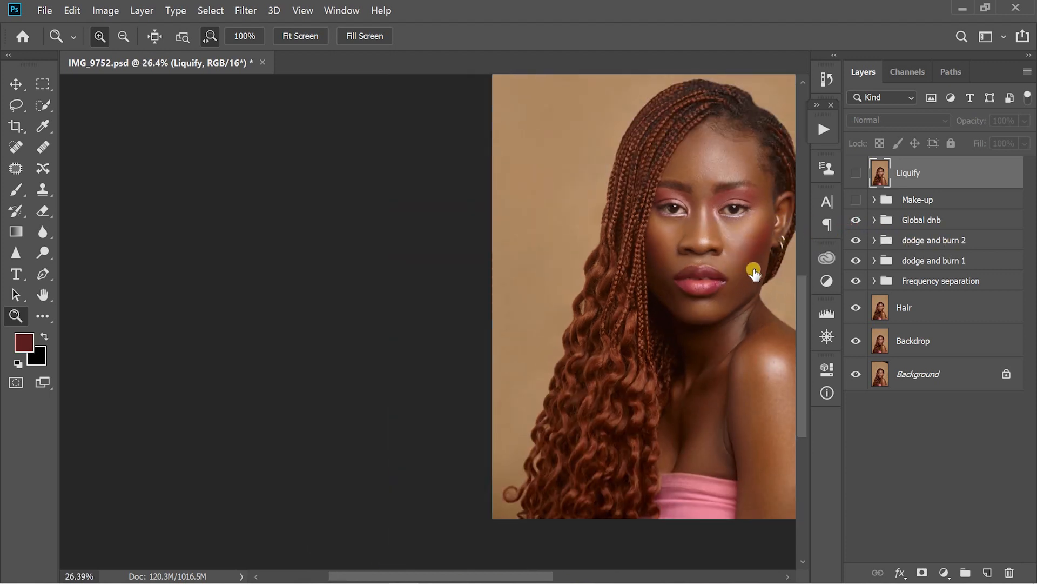
scroll(749, 267, "down", 2)
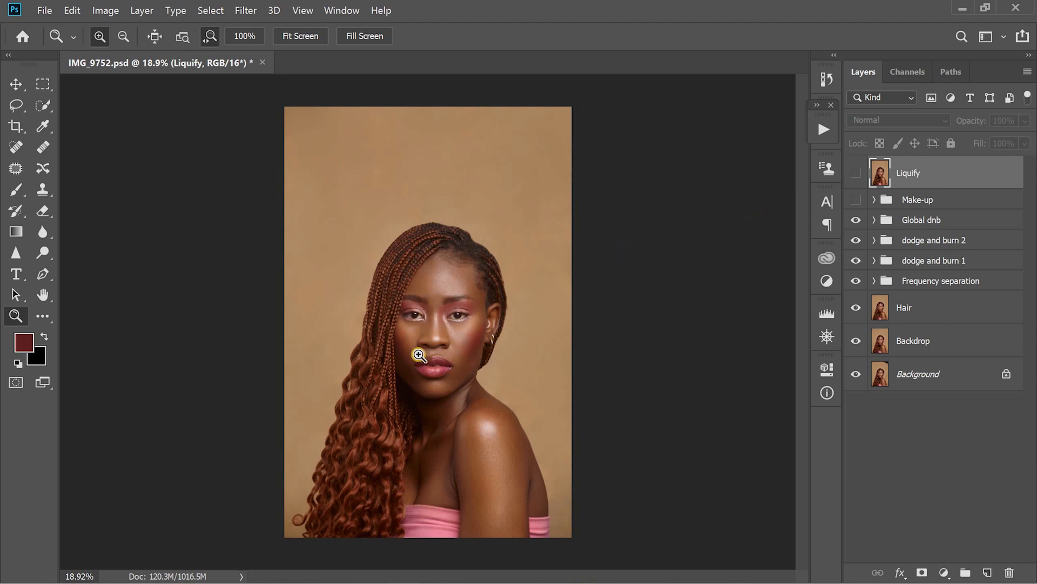
scroll(408, 354, "up", 2)
scroll(417, 368, "up", 2)
scroll(463, 364, "down", 3)
left_click(856, 221)
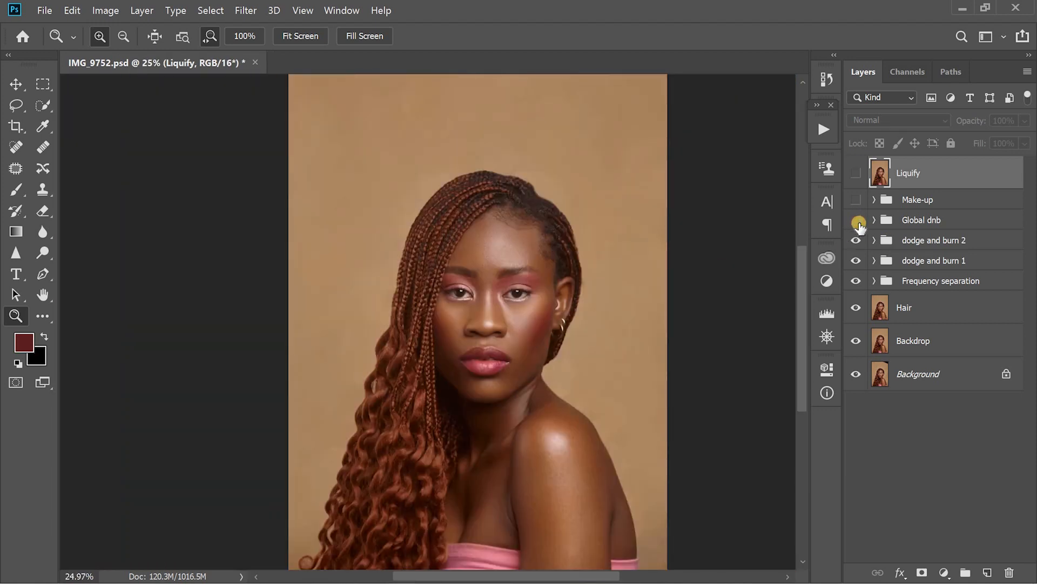
left_click(854, 221)
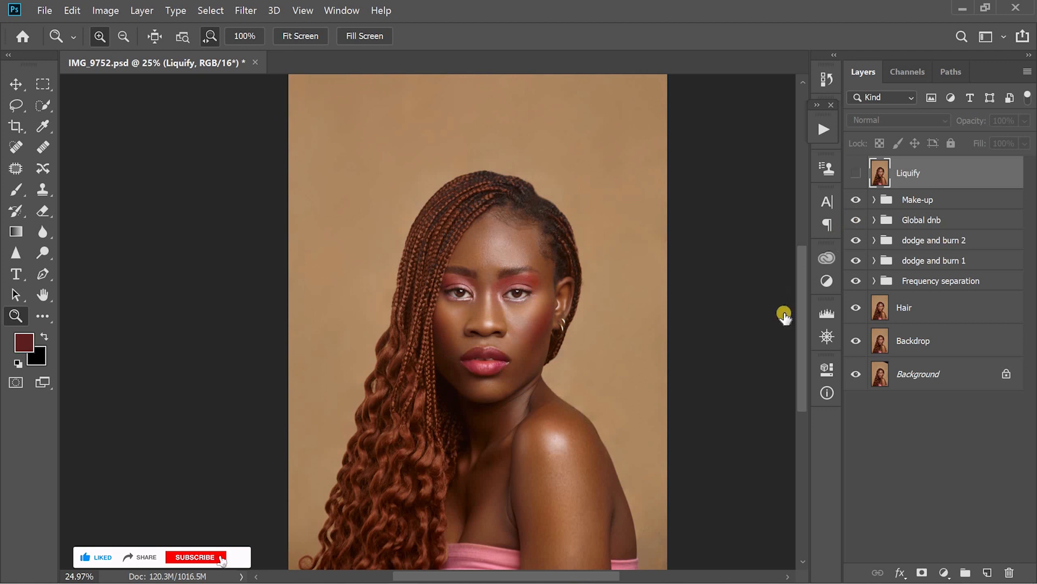
- Make the Make-up group visible and examine its effect on the lips and face up close
left_click(856, 200)
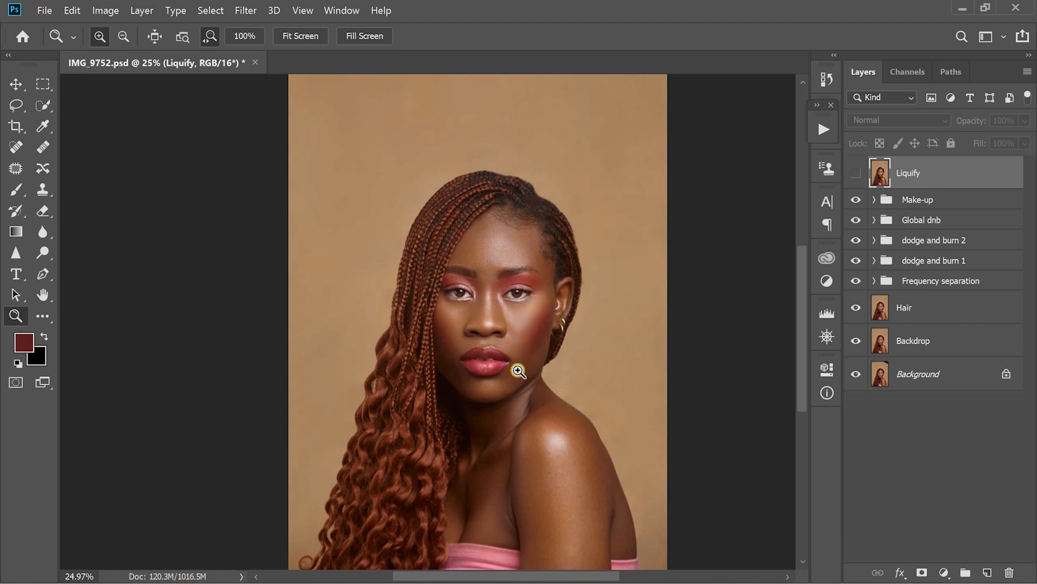
left_click(486, 369)
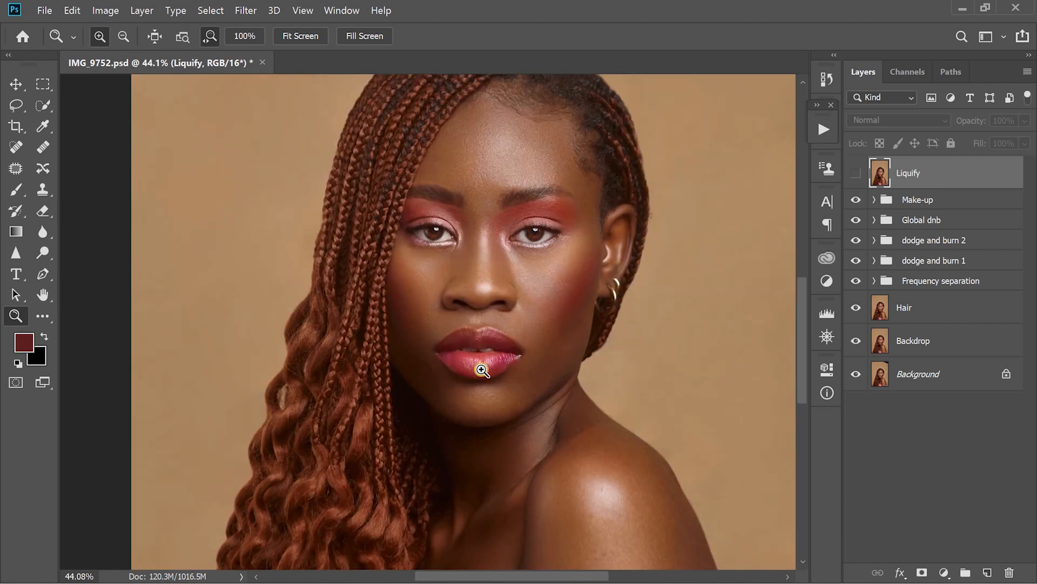
left_click_drag(531, 347, 516, 345)
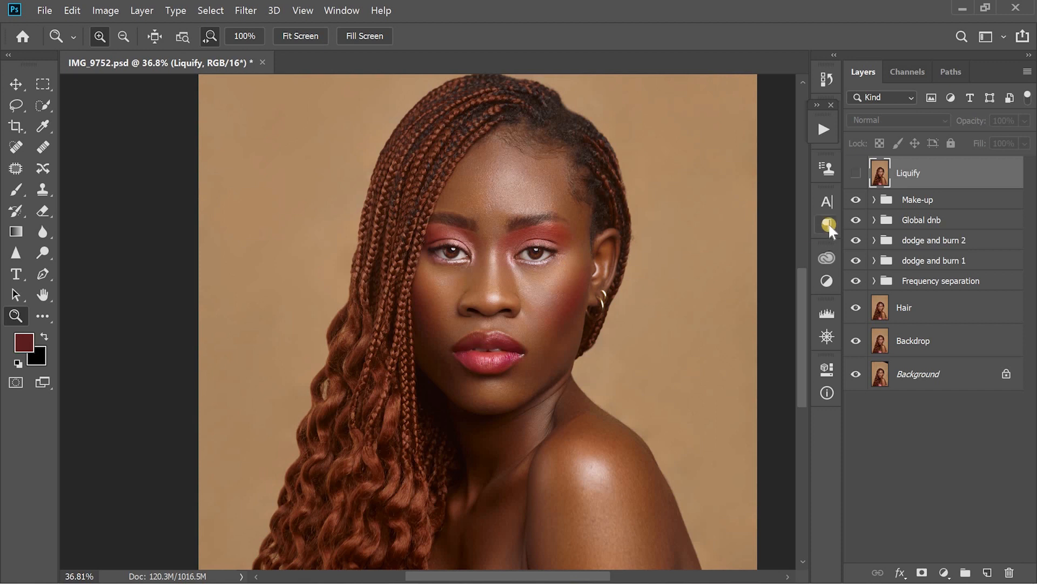
- Expand the Make-up group and check the effects of its contact lens, whitening and brows items
left_click(874, 200)
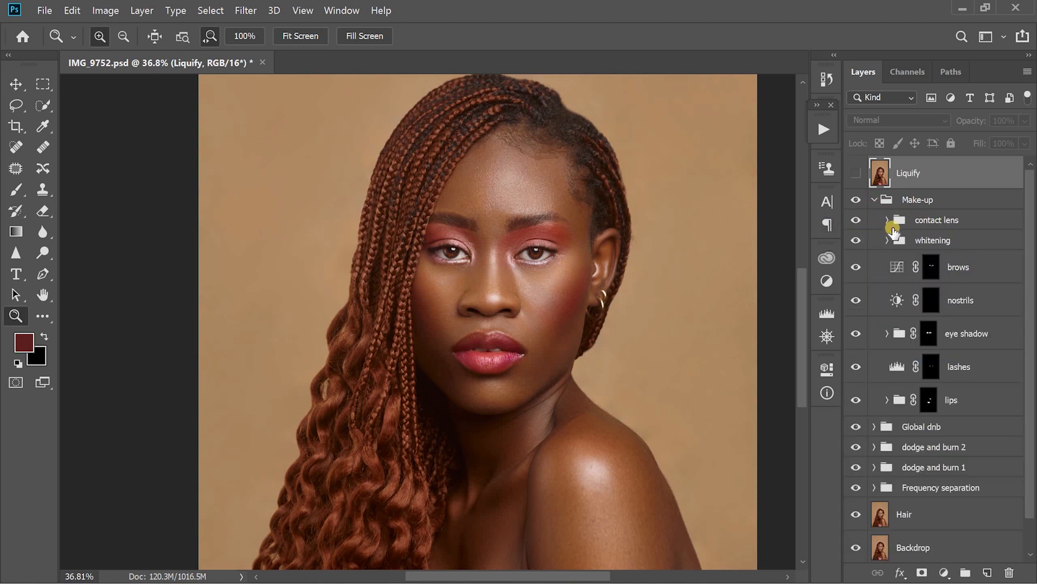
left_click(858, 221)
left_click(857, 241)
left_click(857, 268)
- Compare the nose up close with the nostrils adjustment layer off and on
left_click(856, 300)
mouse_move(500, 314)
left_mouse_down()
mouse_move(575, 317)
mouse_move(508, 325)
left_mouse_up()
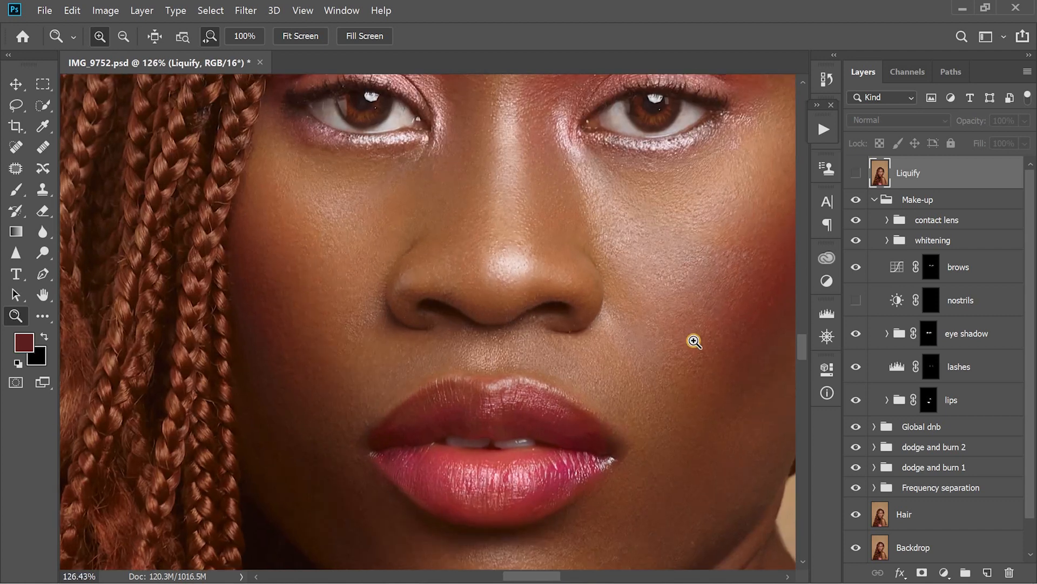
left_click(856, 304)
left_click(858, 301)
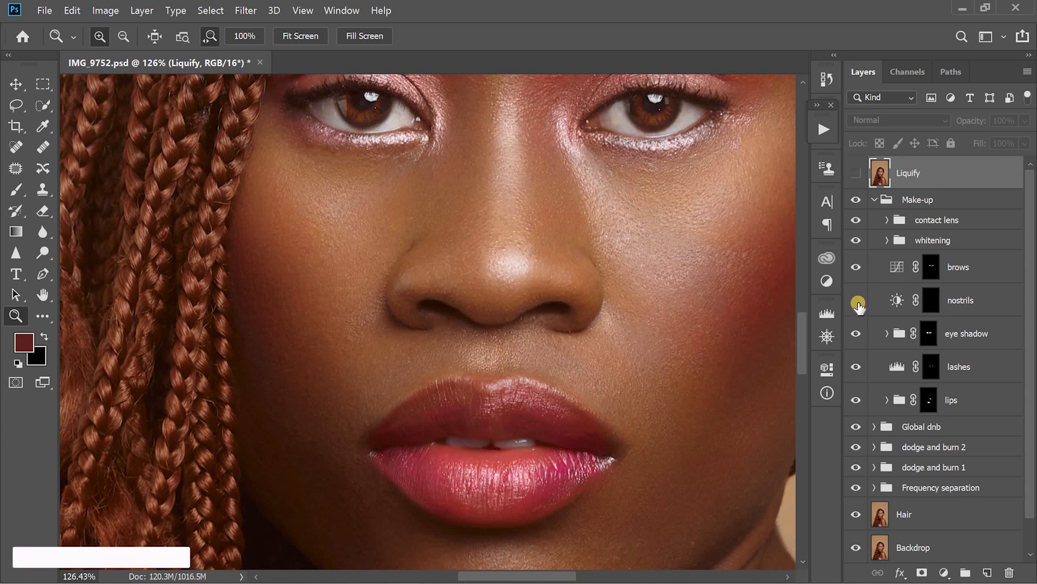
- Examine the eye shadow, and compare the eyes up close with the lashes adjustment layer off and on
left_click_drag(677, 316, 636, 318)
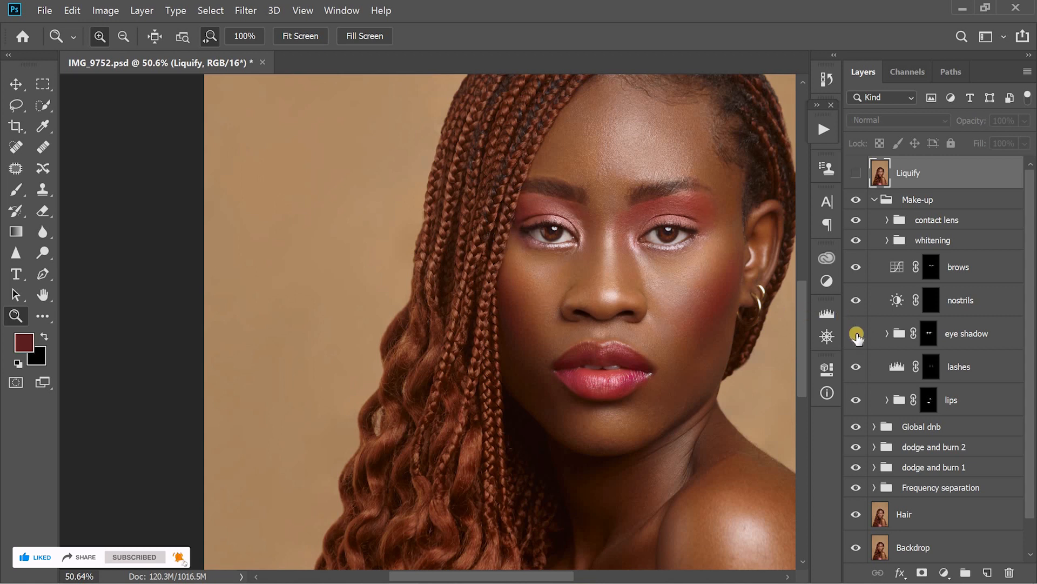
left_click(710, 235, "alt")
left_click(710, 235, "alt")
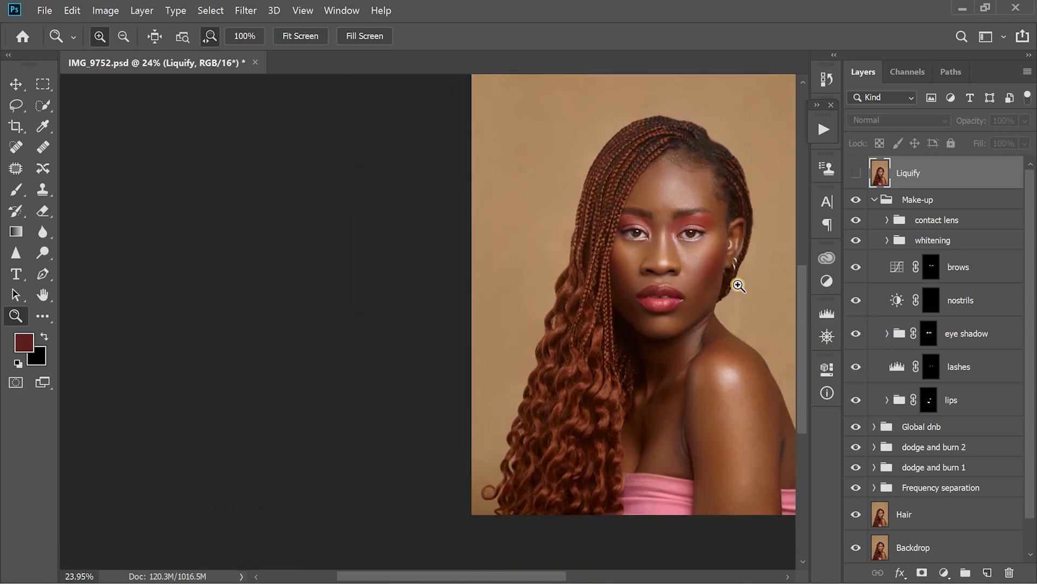
left_click_drag(711, 231, 800, 243)
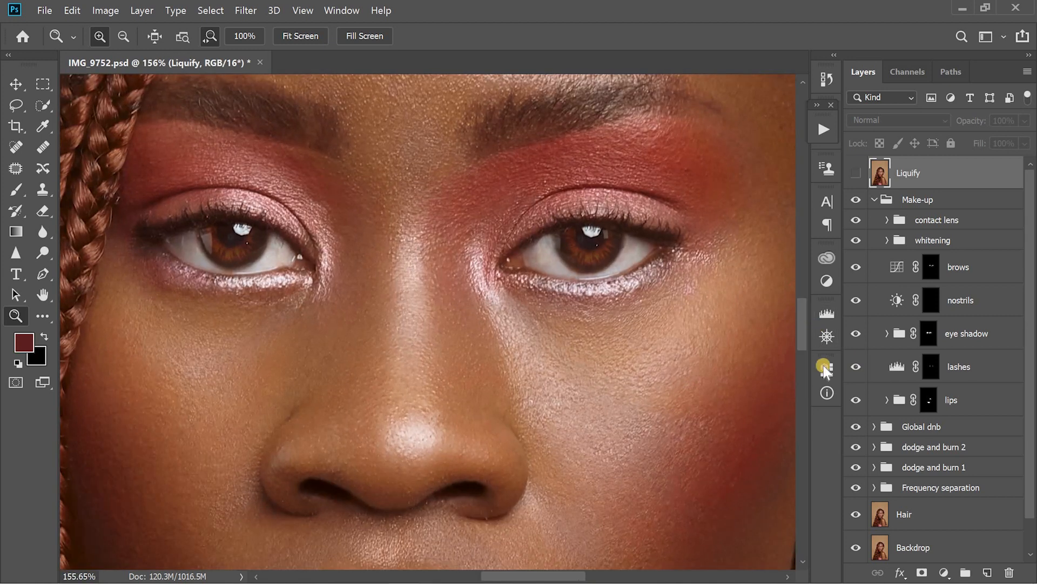
left_click(857, 370)
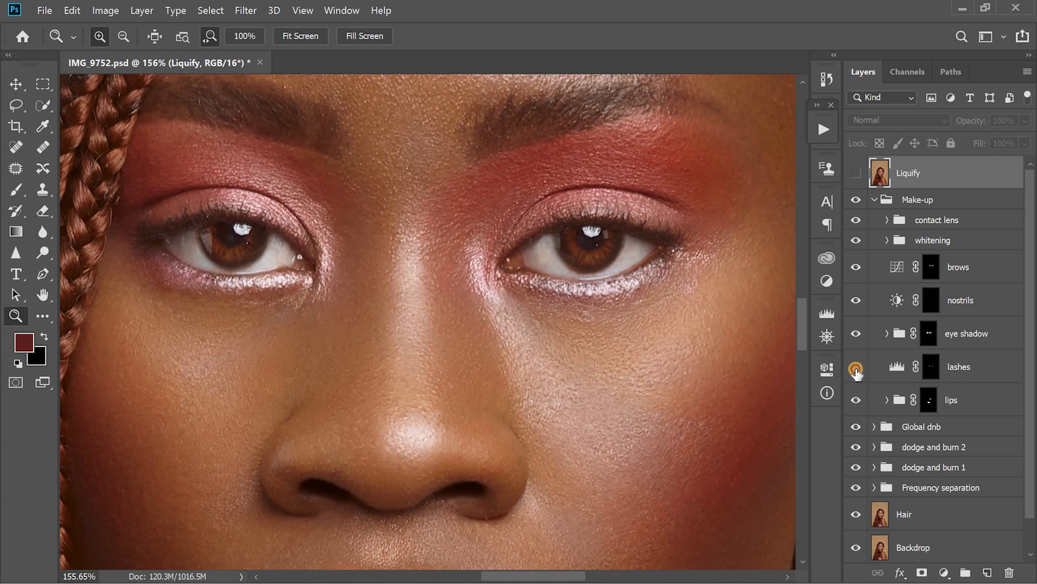
left_click(856, 369)
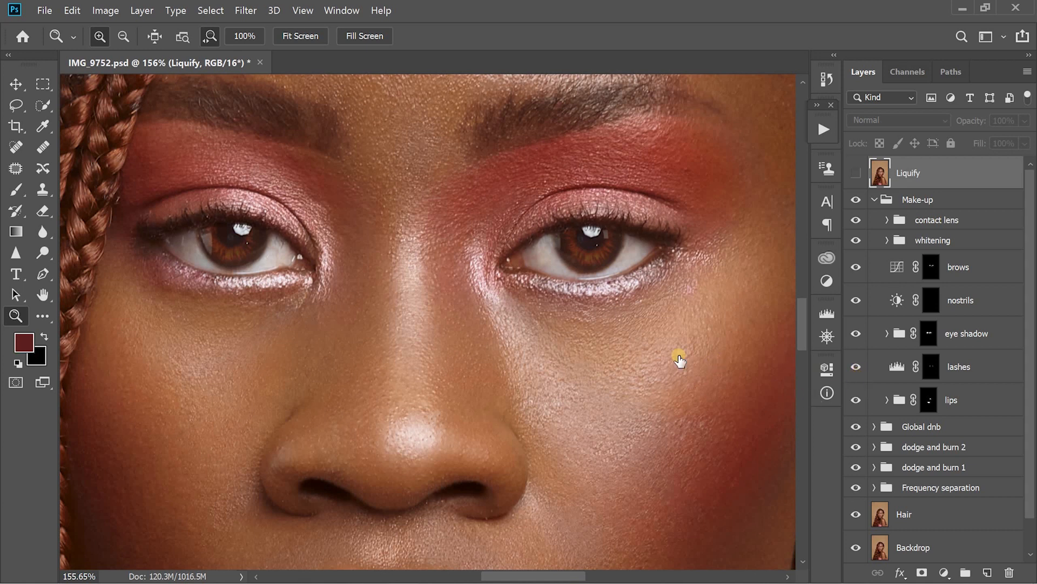
- Inspect the lips up close for the lips group's effect and collapse the Make-up group
left_click_drag(684, 349, 632, 350)
left_click_drag(644, 423, 687, 427)
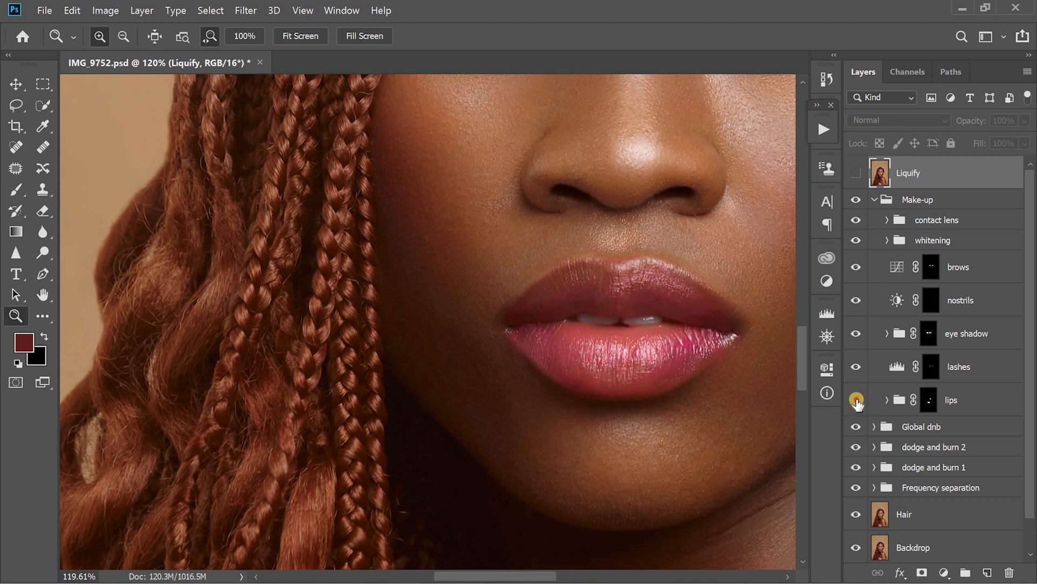
left_click(875, 201)
- Make the Liquify layer visible with the whole portrait in view
left_click_drag(696, 258, 653, 259)
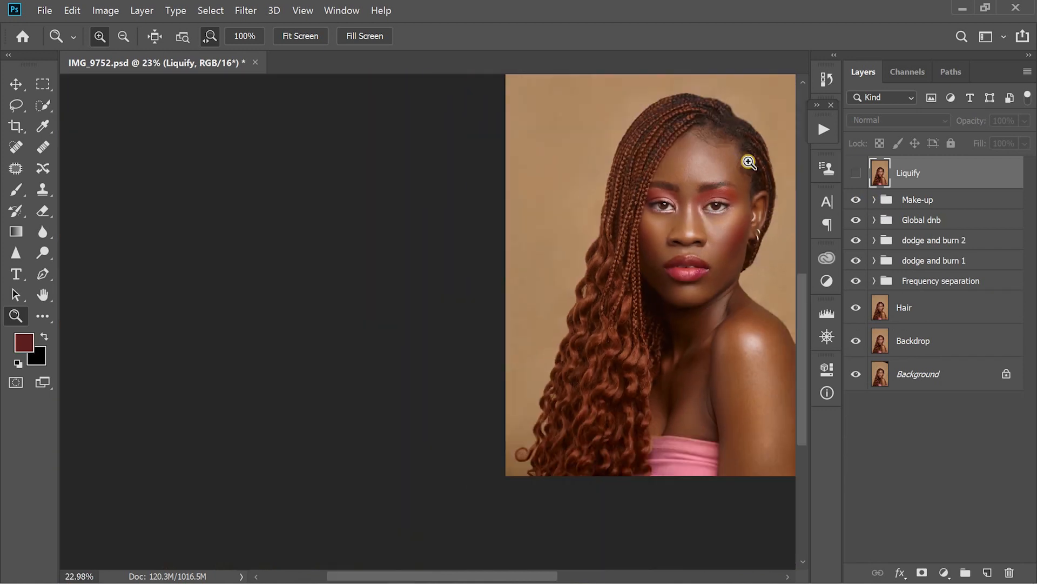
left_click_drag(761, 174, 753, 173)
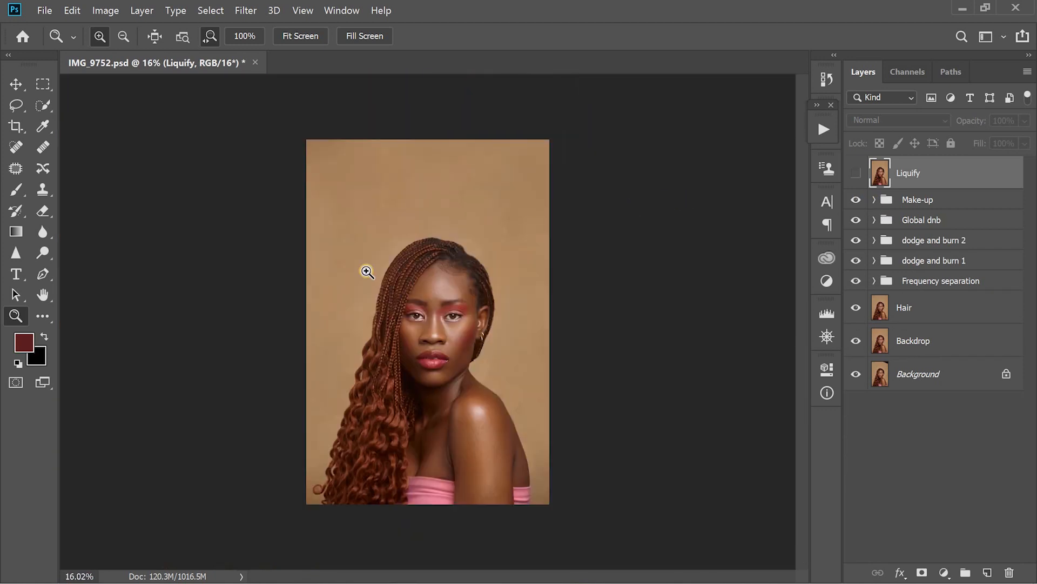
right_click(433, 289)
left_click(475, 295)
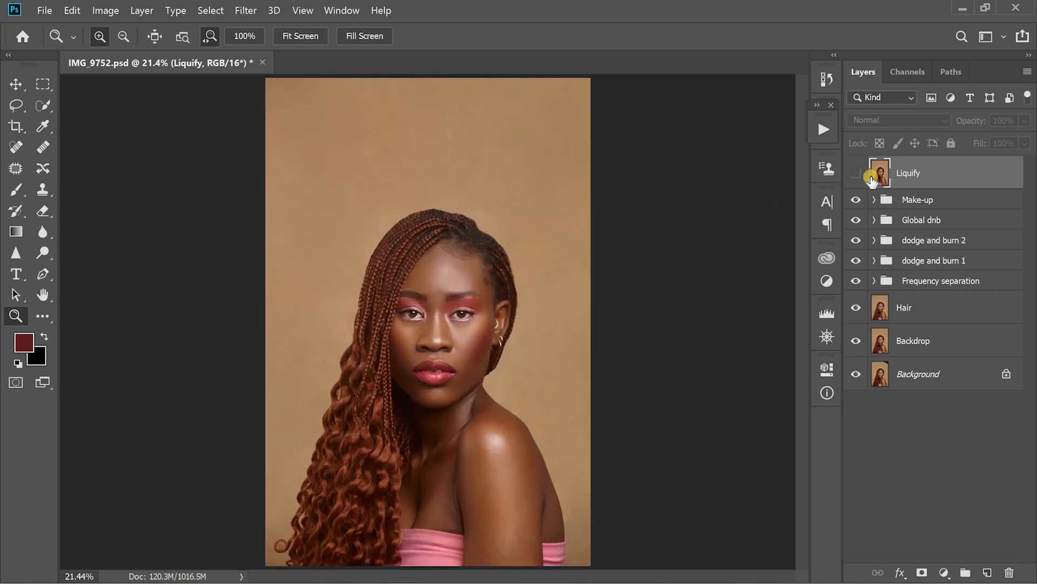
left_click(858, 173)
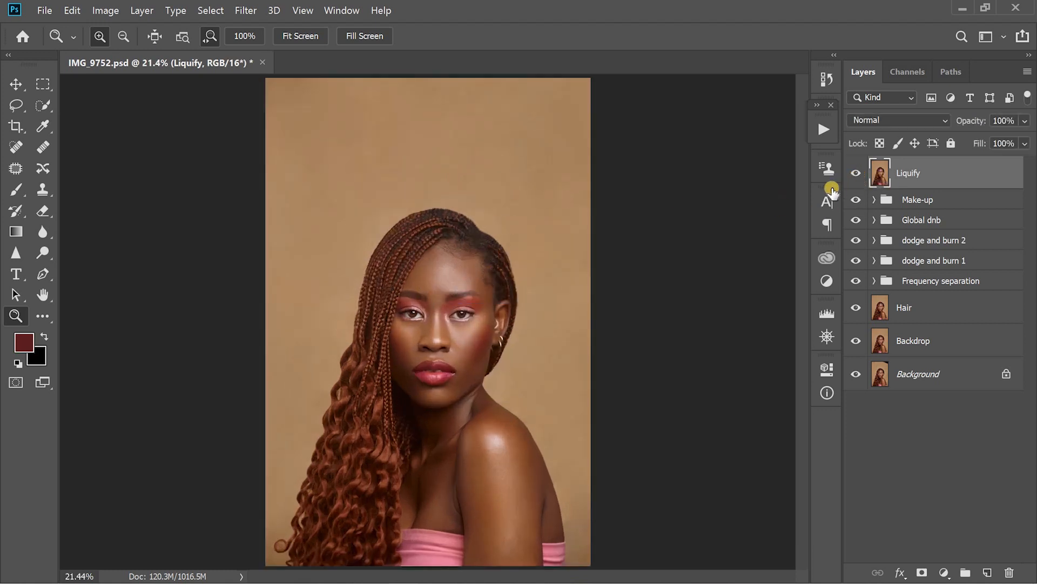
- Compare the shape of the head and face with the Liquify layer off and on
mouse_move(450, 201)
left_mouse_down()
mouse_move(500, 205)
mouse_move(464, 205)
left_mouse_up()
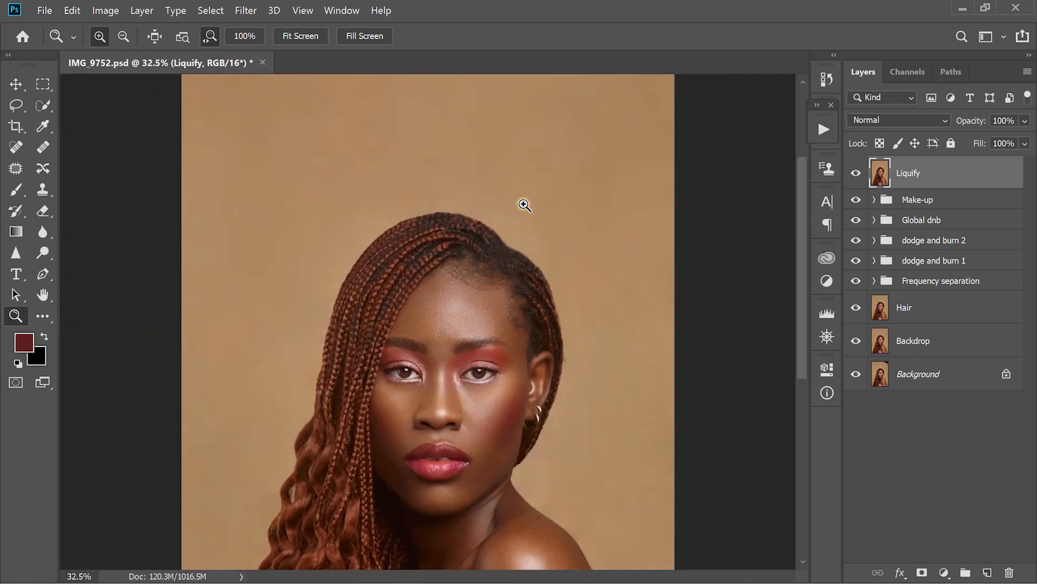
left_click(859, 173)
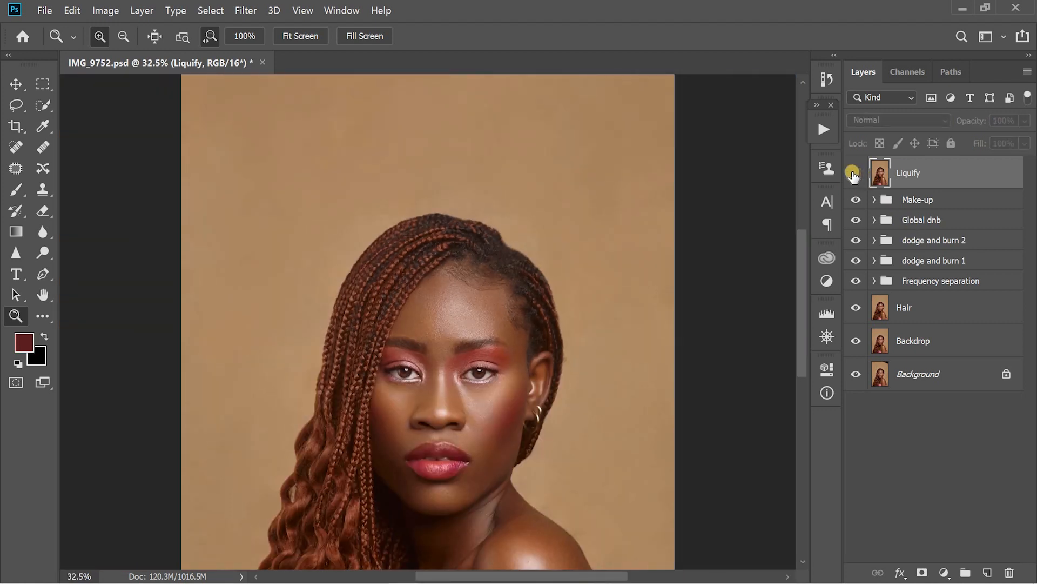
left_click(850, 173)
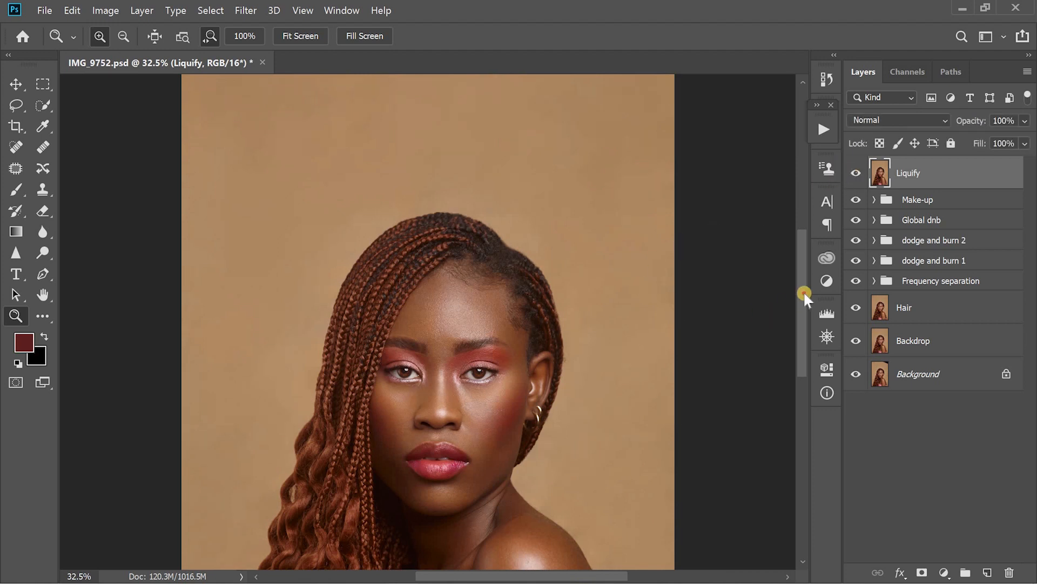
- Compare the jaw, lips and earring area up close with the Liquify layer off and on
scroll(789, 327, "down", 5)
scroll(701, 322, "down", 1)
left_click_drag(557, 258, 582, 275)
left_click(856, 172)
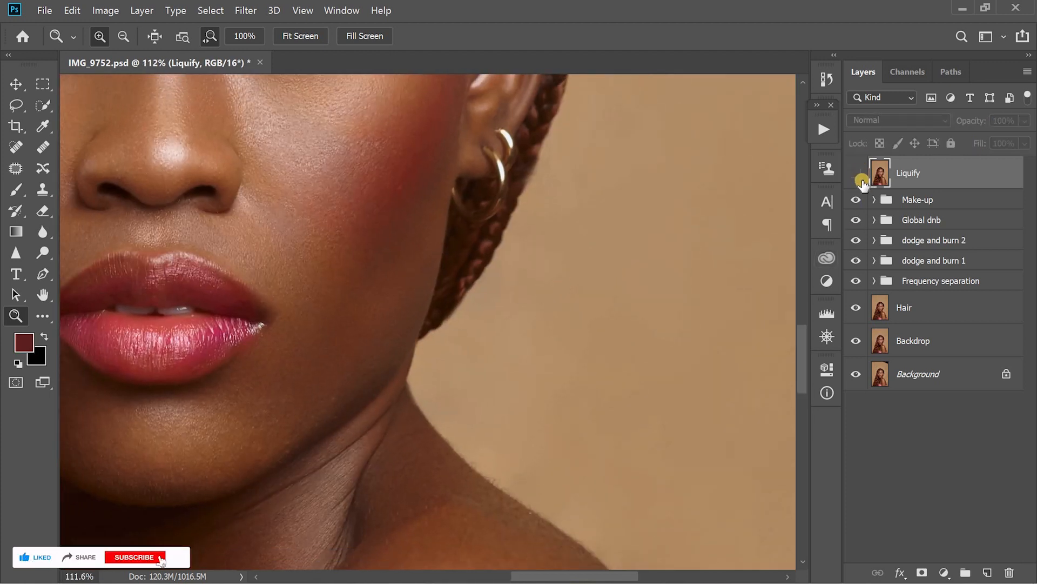
left_click(857, 174)
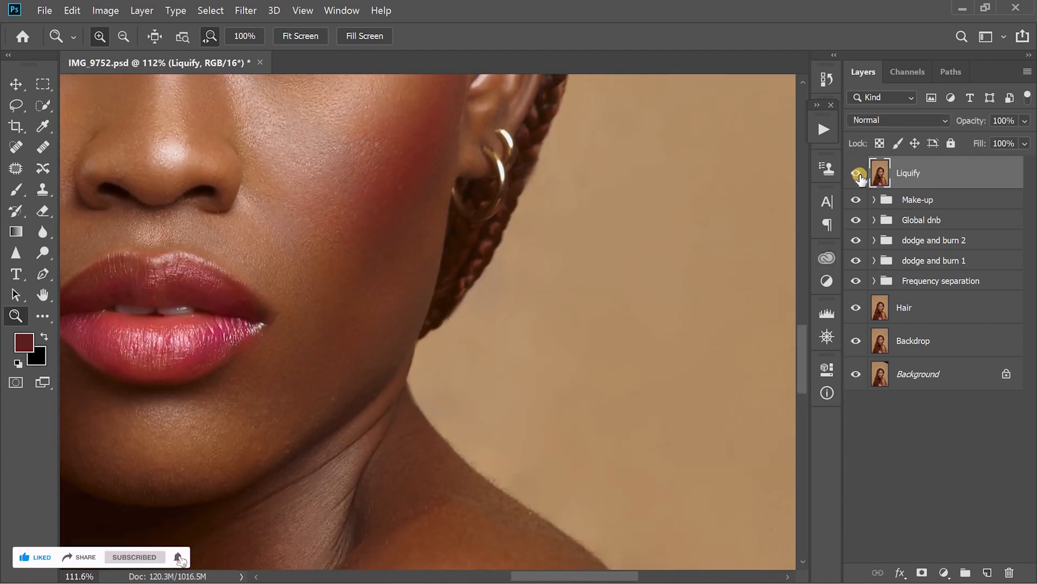
- Compare the long hair, shoulder and arm outlines with the Liquify layer off and on
left_click_drag(661, 244, 572, 215)
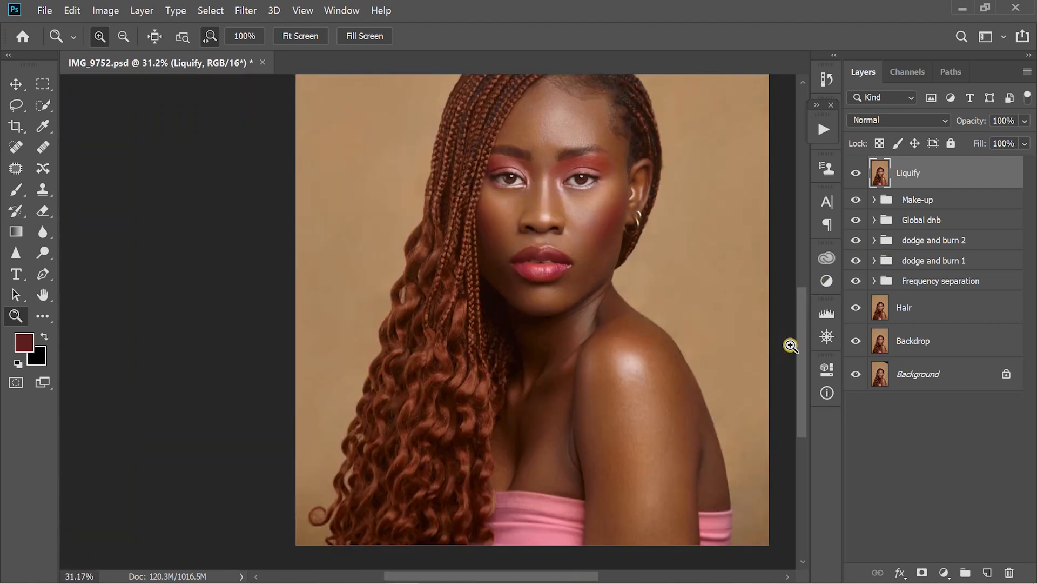
left_click_drag(797, 361, 798, 373)
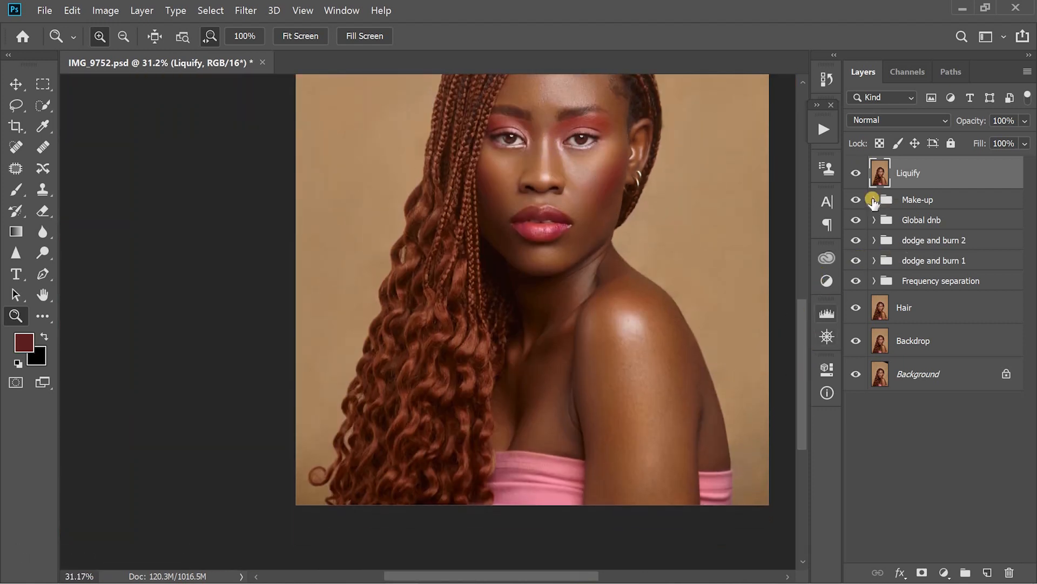
left_click(856, 173)
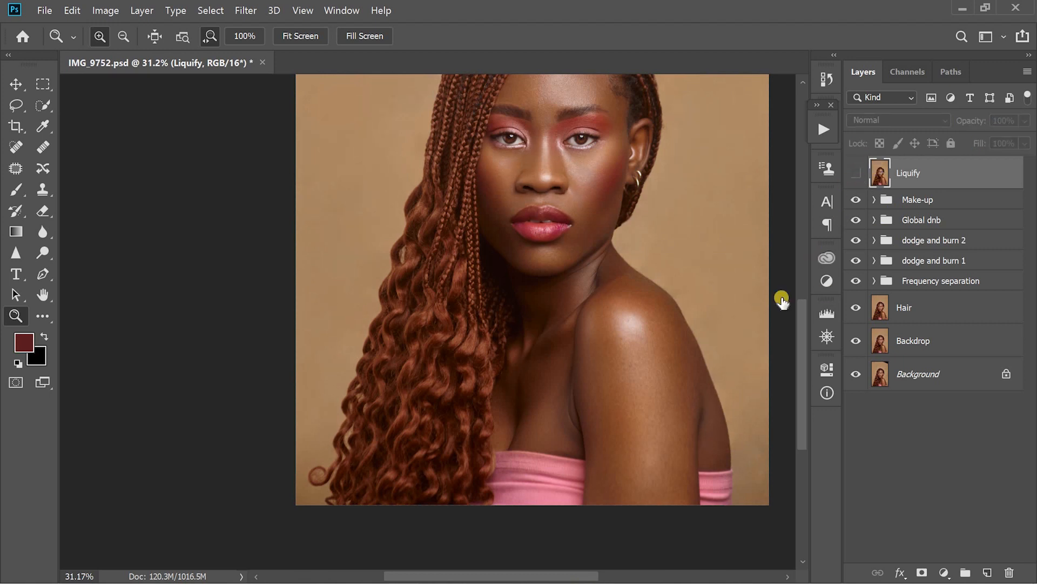
left_click(856, 174)
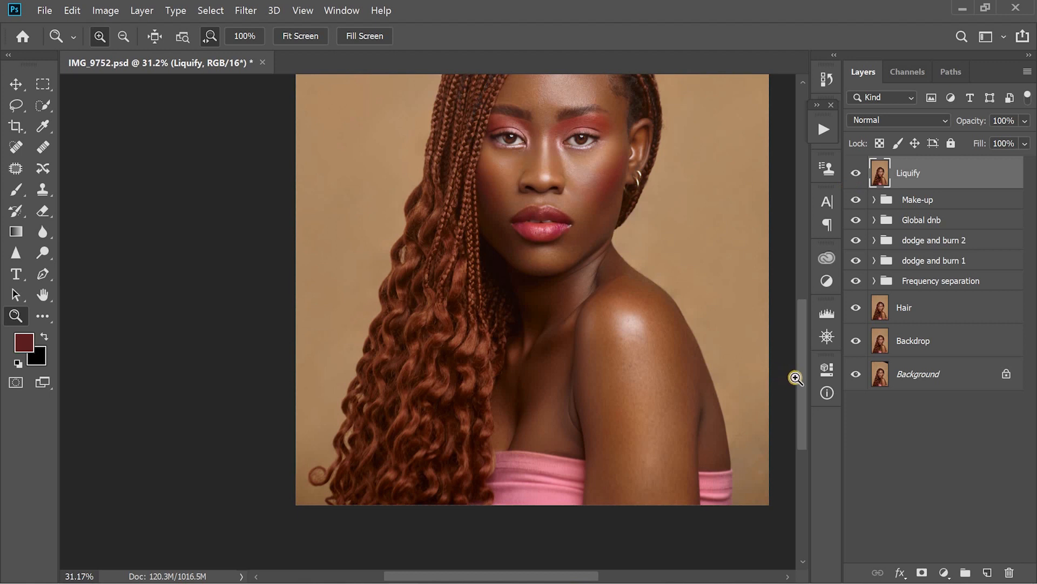
- Examine the retouched portrait with all layers visible, from the hair and face details to the full frame
left_click_drag(805, 367, 819, 318)
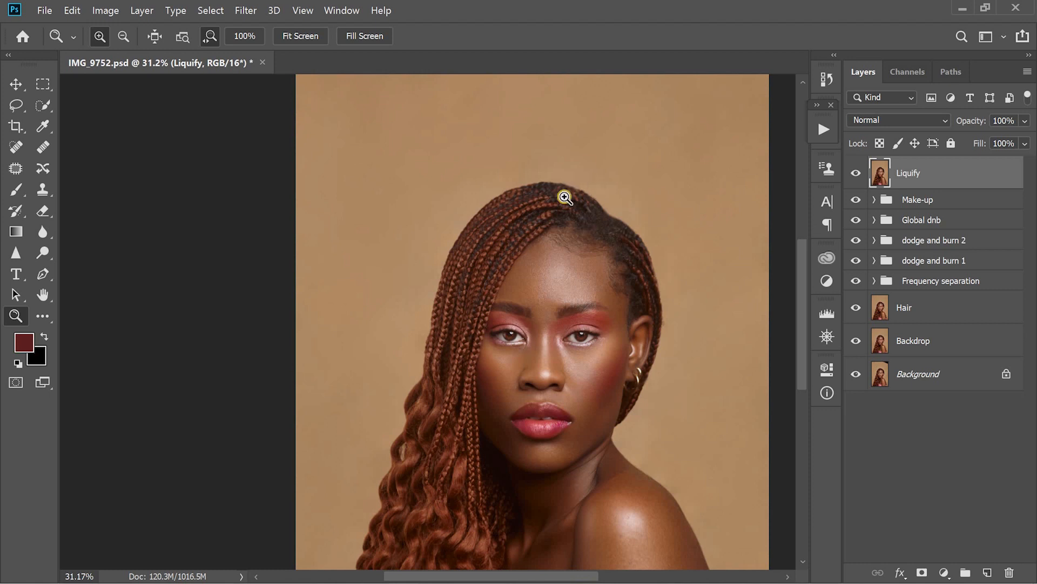
left_click_drag(584, 424, 570, 357)
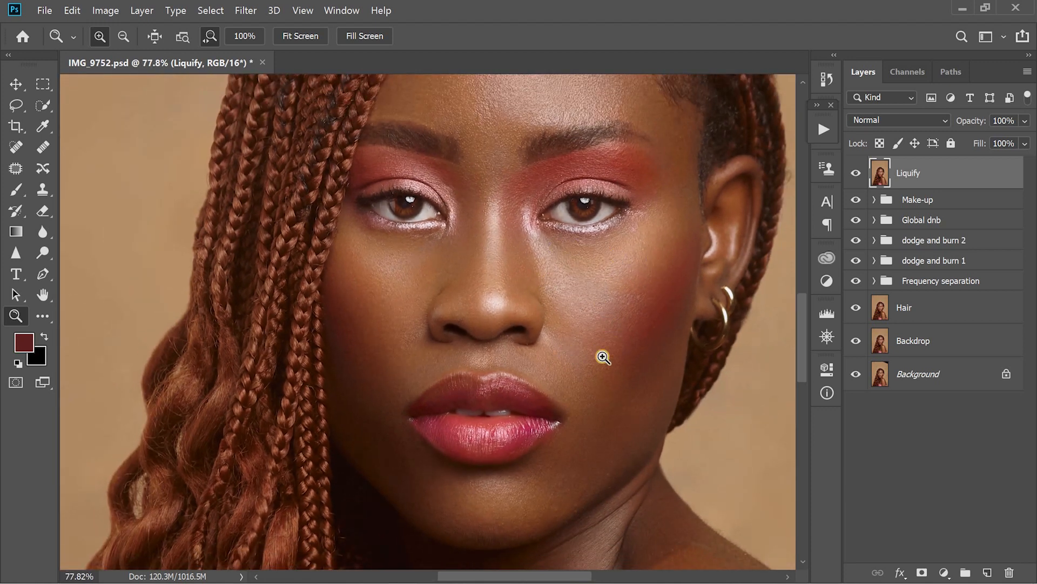
left_click_drag(451, 327, 422, 257)
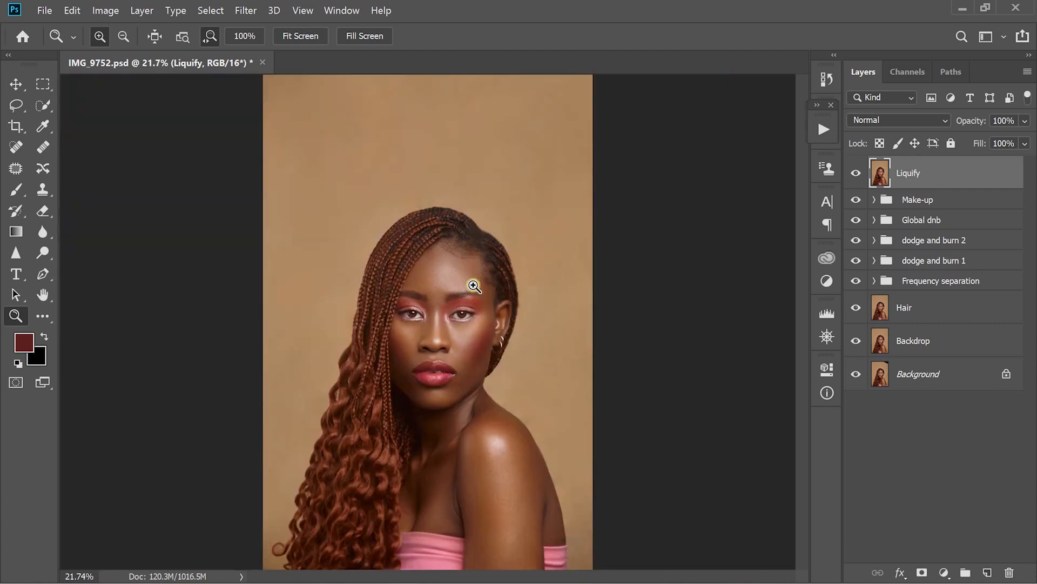
left_click_drag(453, 349, 436, 220)
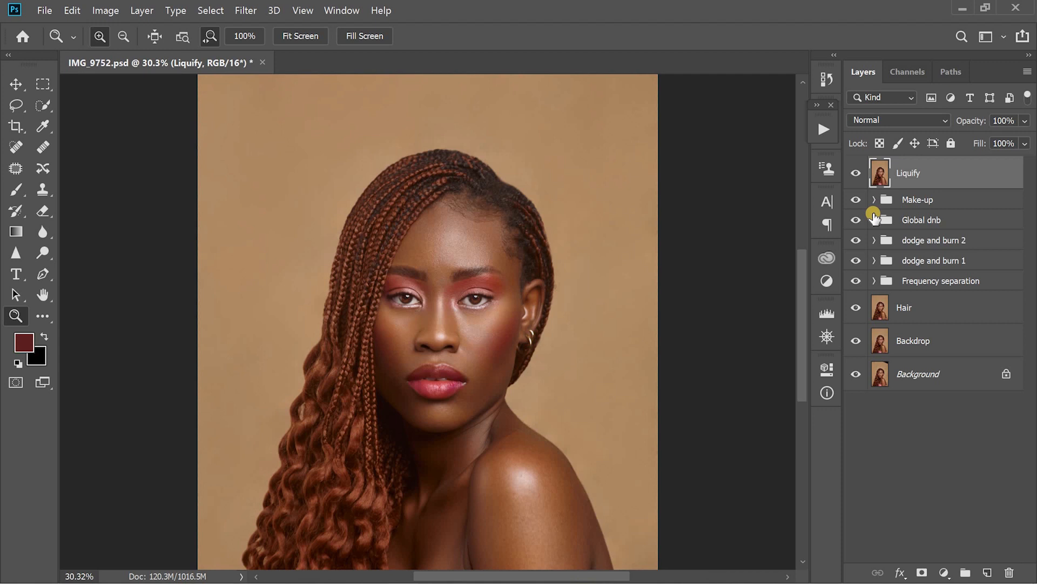
- Stamp all visible layers into a new layer above Liquify and duplicate the stamped layer
key("alt")
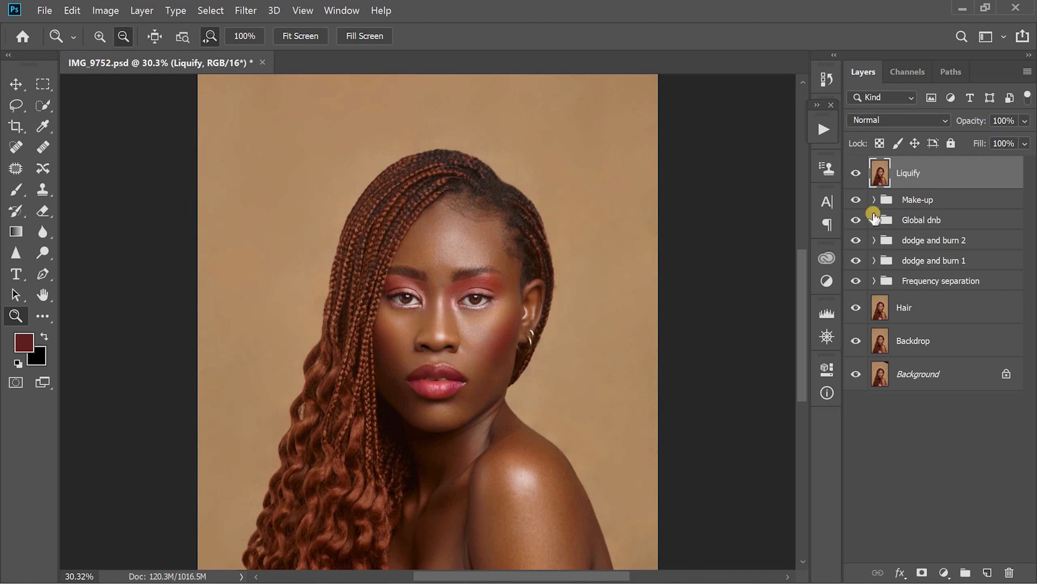
key("ctrl+alt+shift+e")
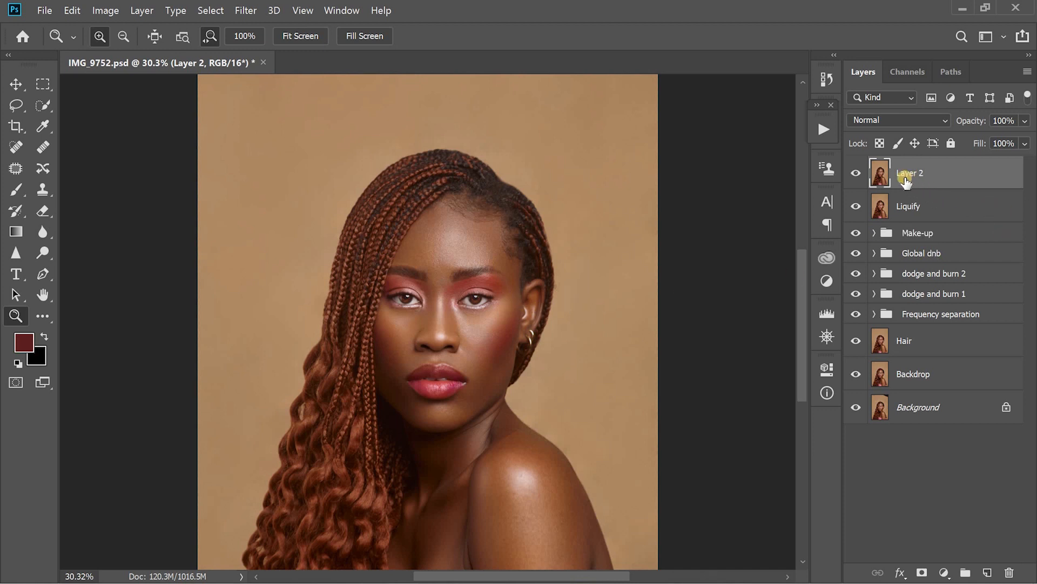
left_click_drag(956, 186, 988, 571)
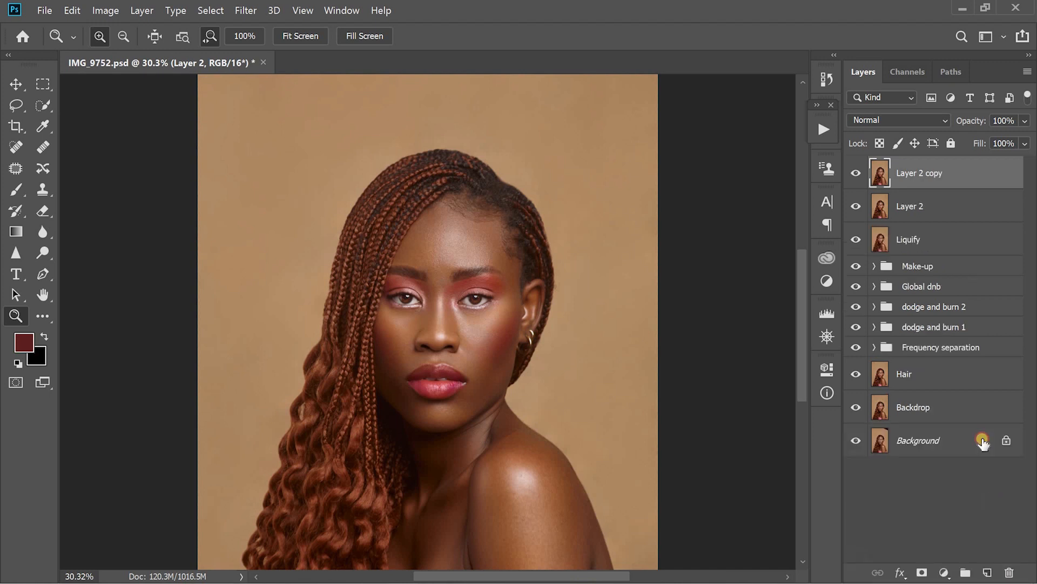
- Rename the stamped layer Skintone and its copy Textures, and select the Skintone layer
double_click(912, 206)
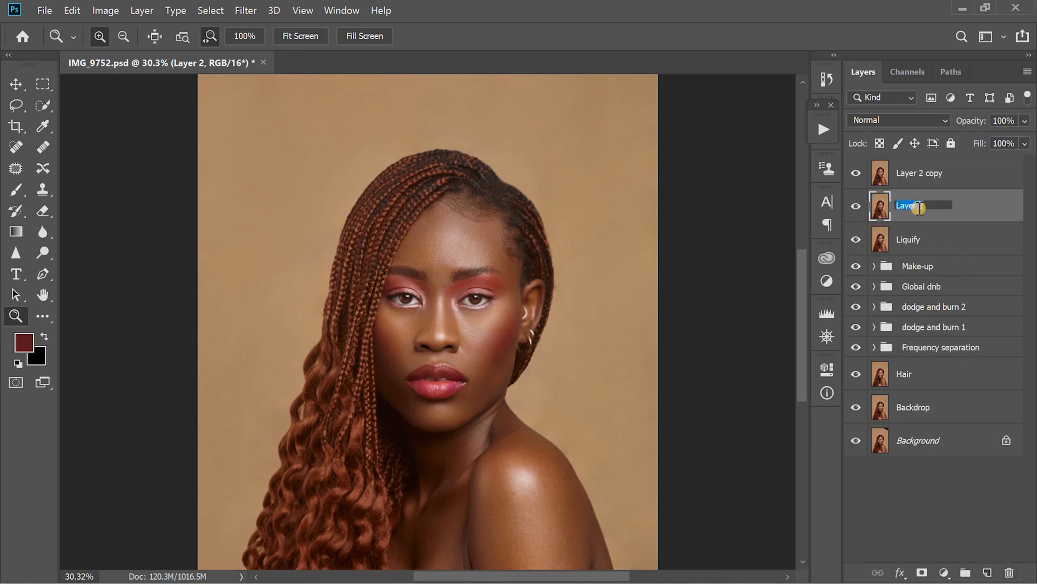
type("Skintone")
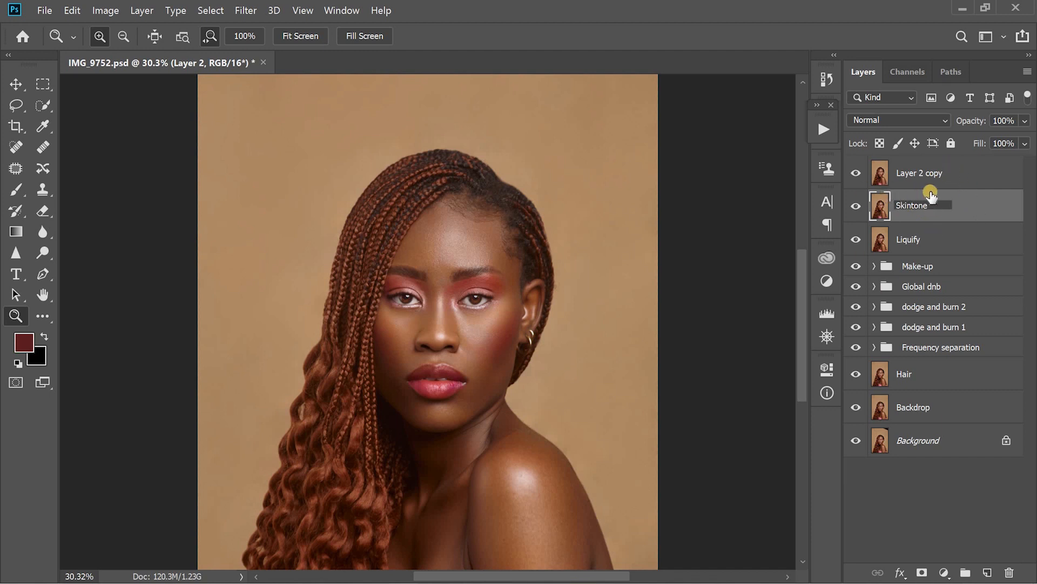
left_click(924, 183)
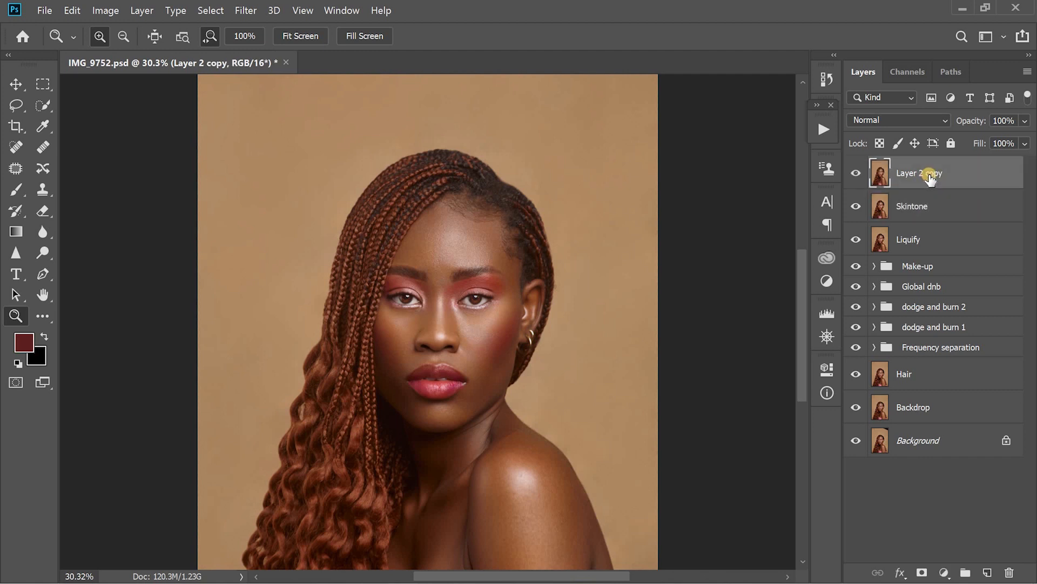
double_click(932, 173)
key("BackSpace")
left_click(972, 222)
left_click(977, 224)
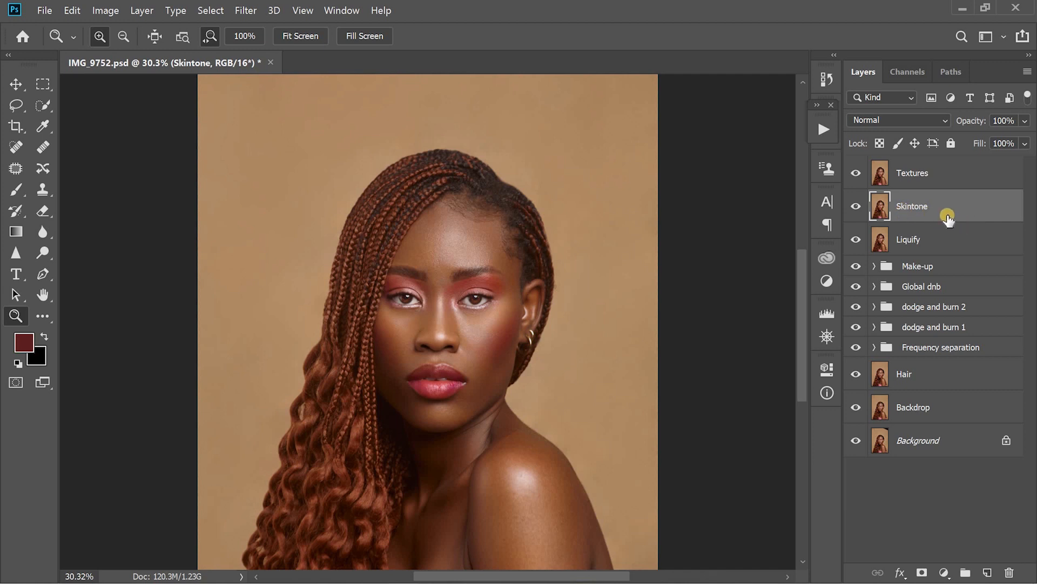
- Apply a Gaussian Blur with a 4.0 pixel radius to the Skintone layer, checking the face in a 50% preview
left_click(246, 11)
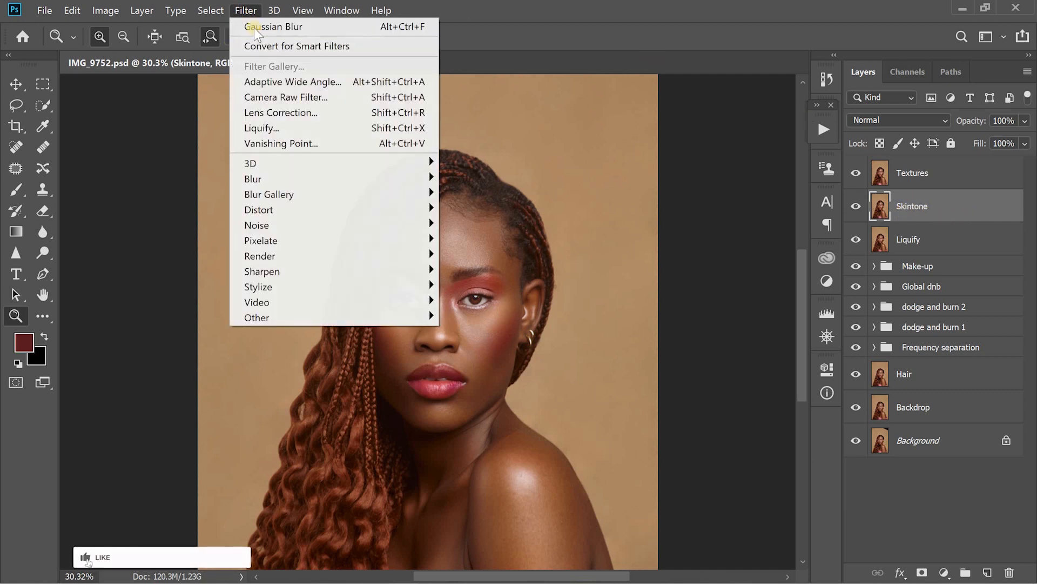
mouse_move(330, 177)
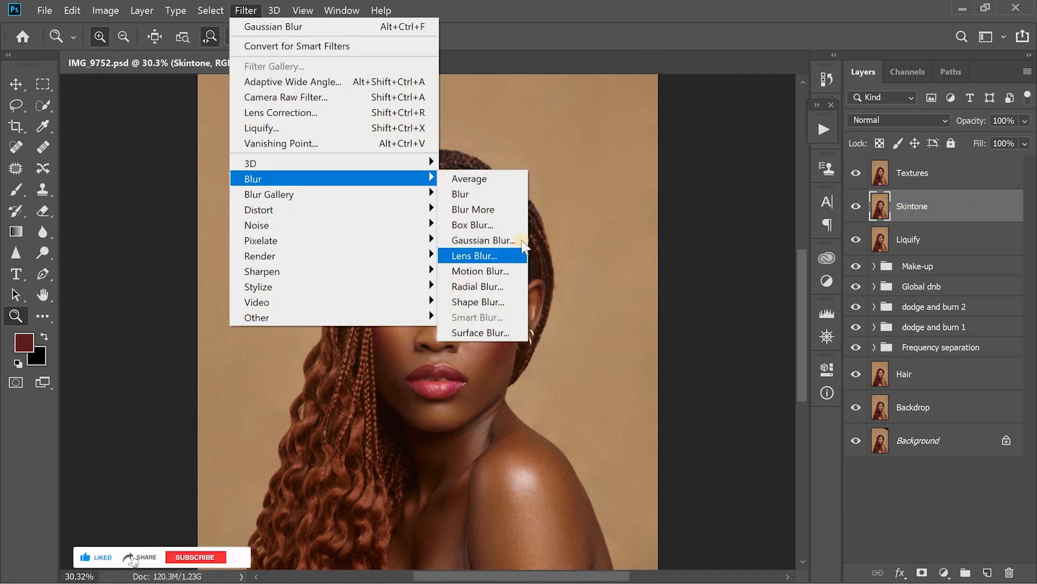
left_click(503, 240)
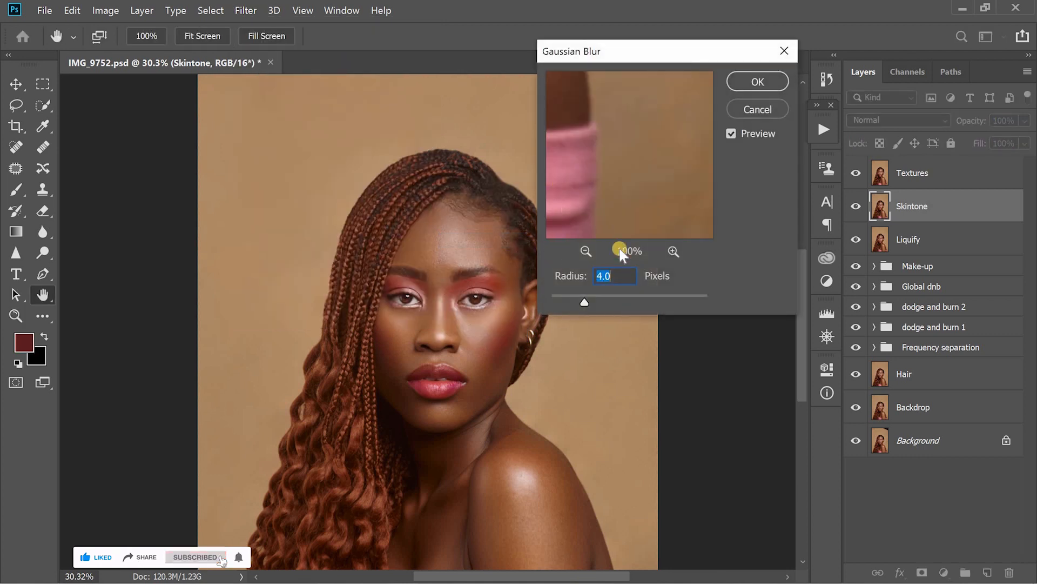
left_click(587, 249)
left_click_drag(611, 194, 678, 219)
left_click_drag(632, 169, 697, 211)
left_click_drag(639, 150, 654, 223)
left_click_drag(663, 130, 665, 217)
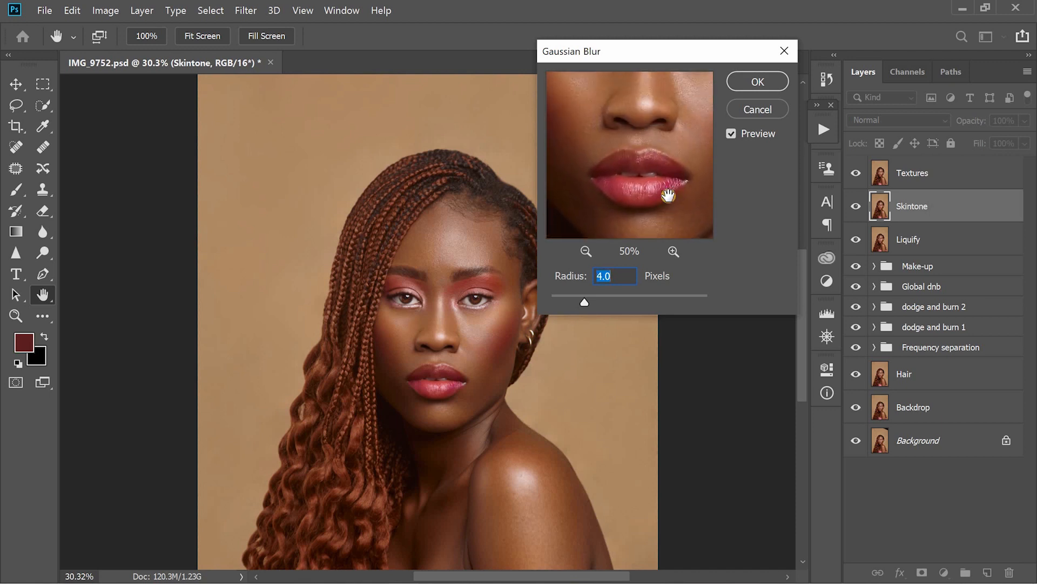
left_click_drag(667, 103, 668, 173)
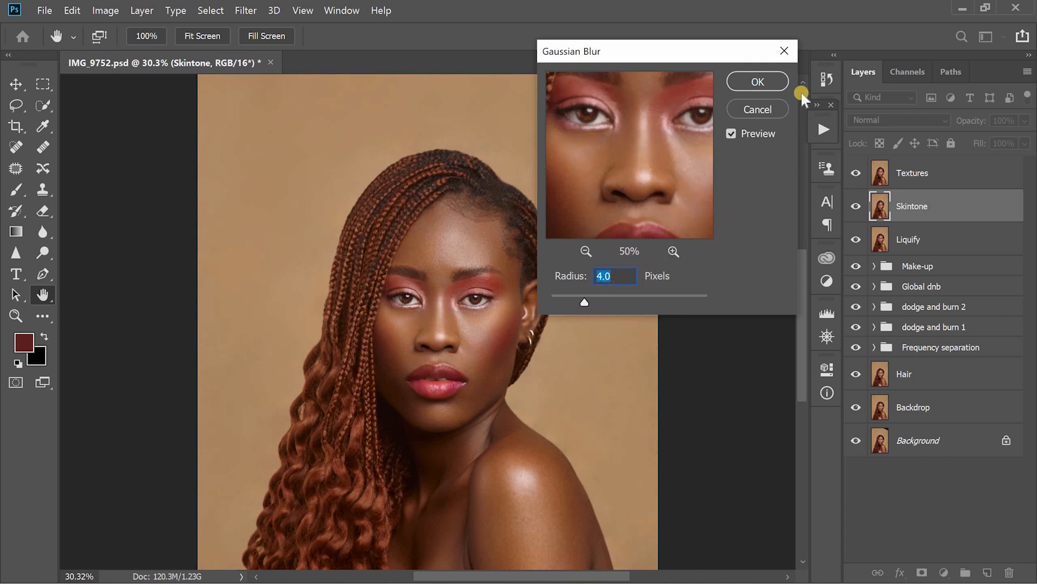
left_click(765, 84)
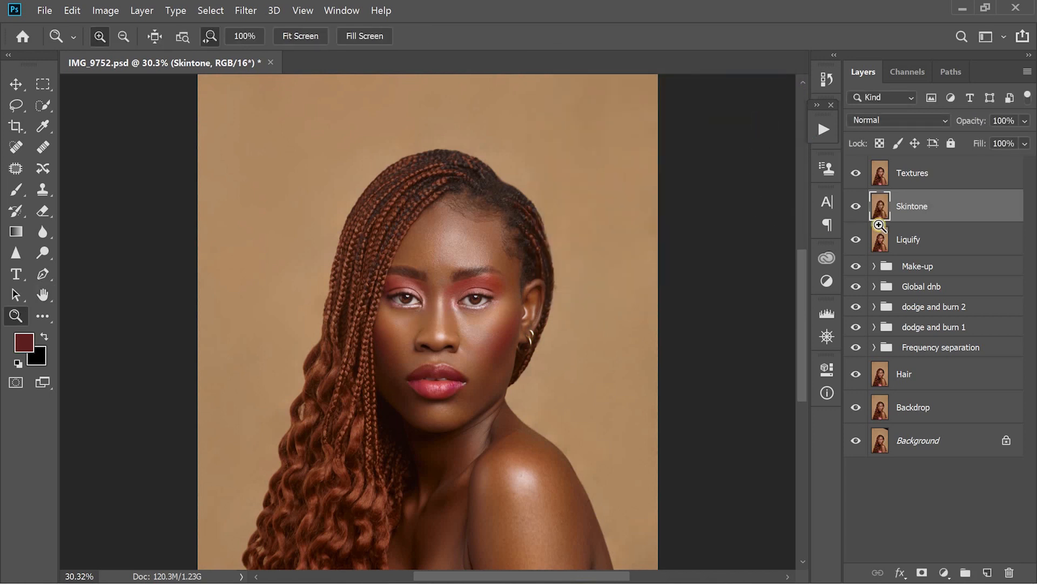
- Start Apply Image on the Textures layer with the Skintone layer of IMG_9752.psd as source and the RGB channel inverted
left_click(930, 181)
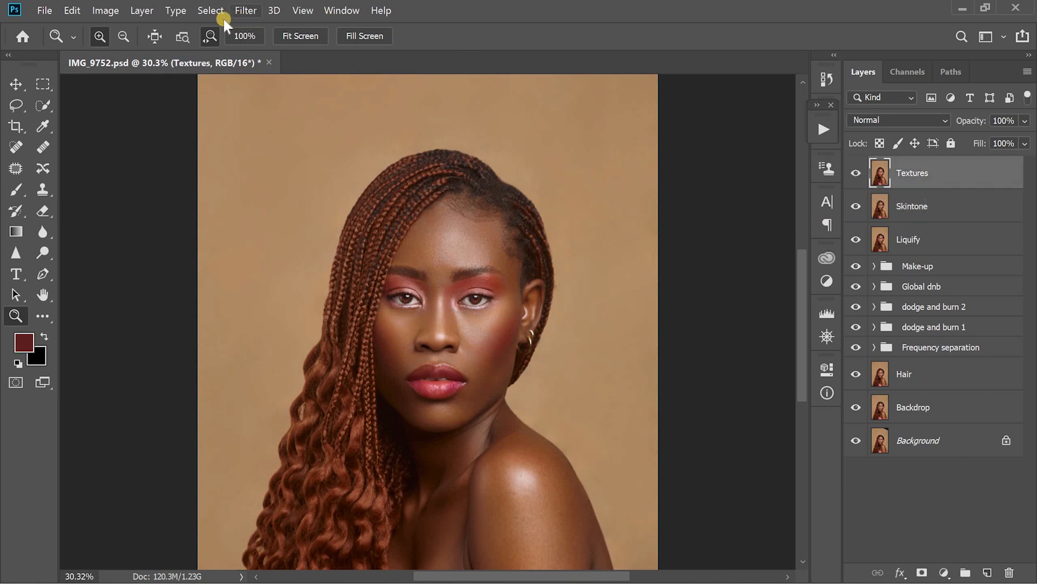
left_click(245, 11)
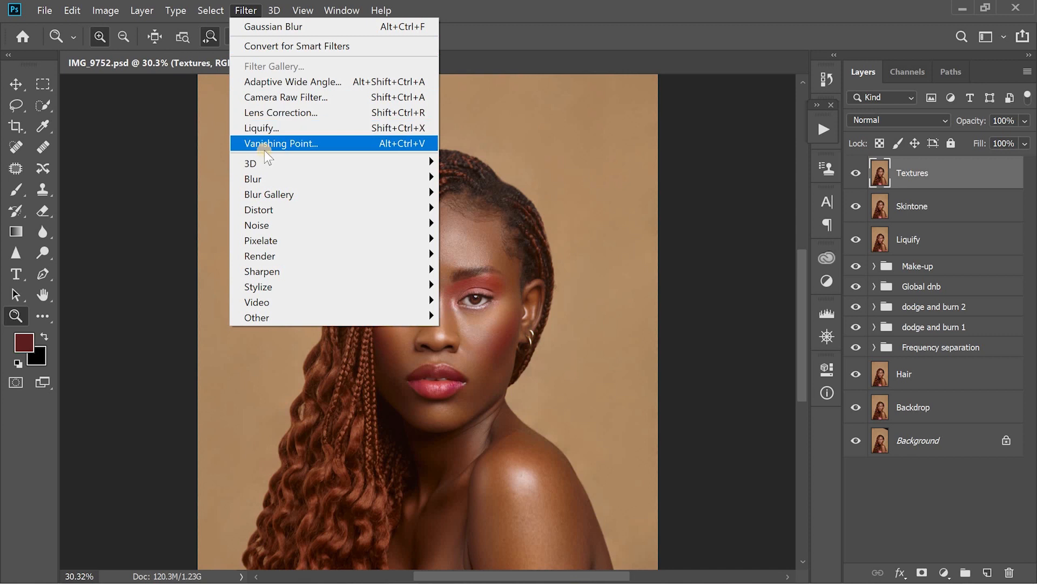
left_click(106, 11)
left_click(107, 11)
left_click(108, 9)
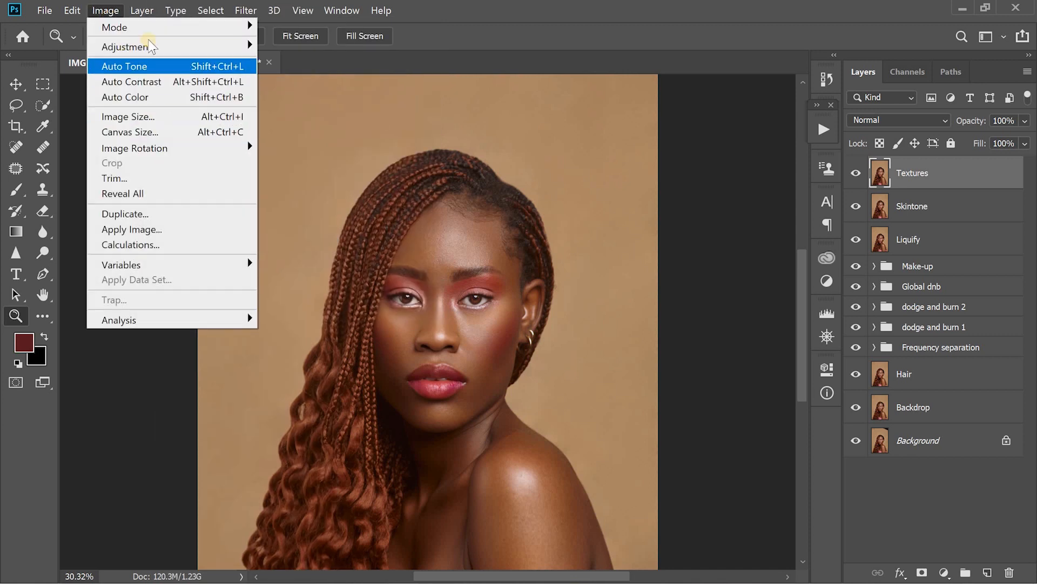
left_click(163, 230)
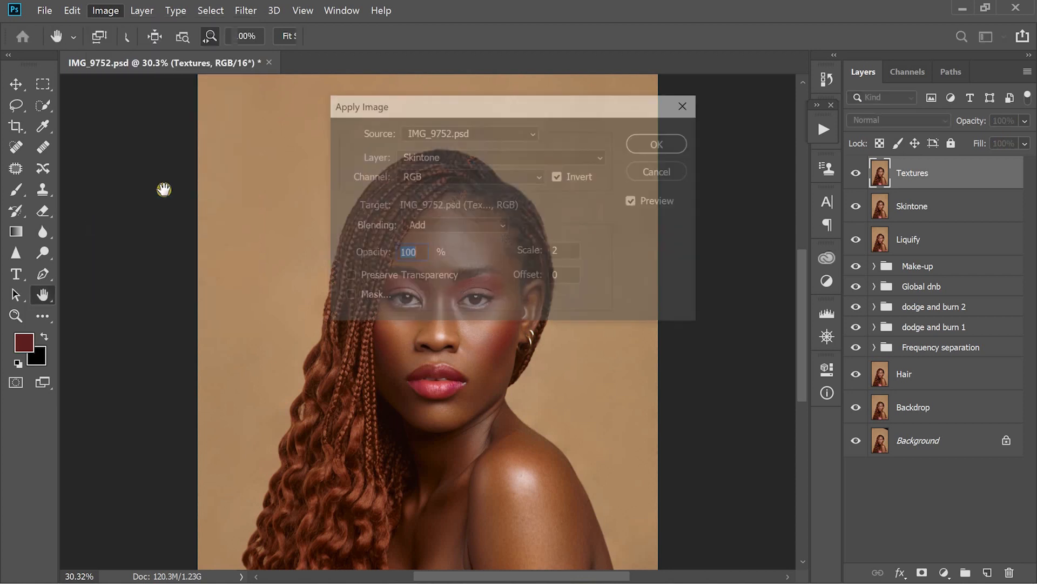
left_click(524, 157)
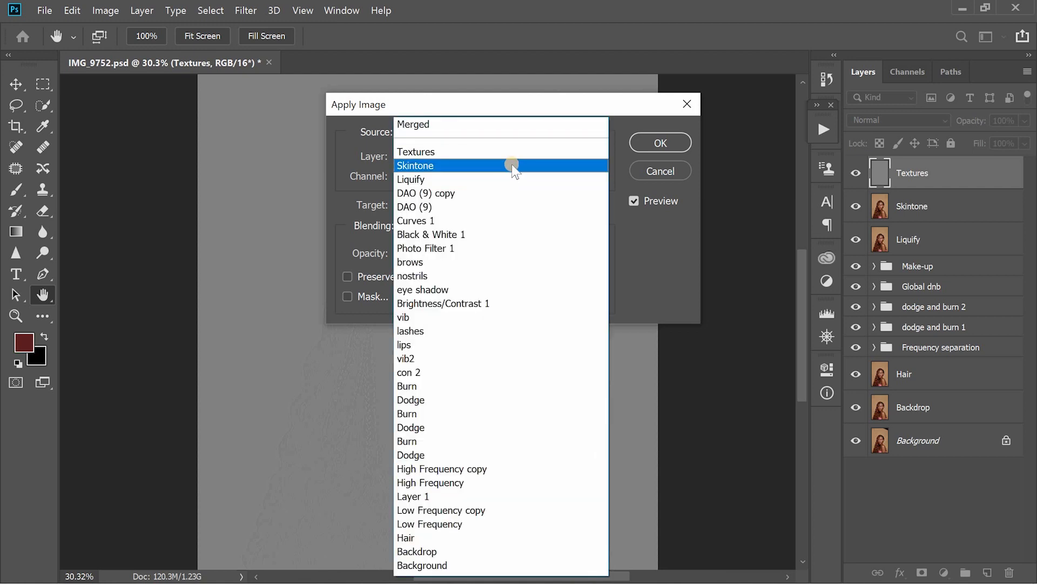
left_click(512, 166)
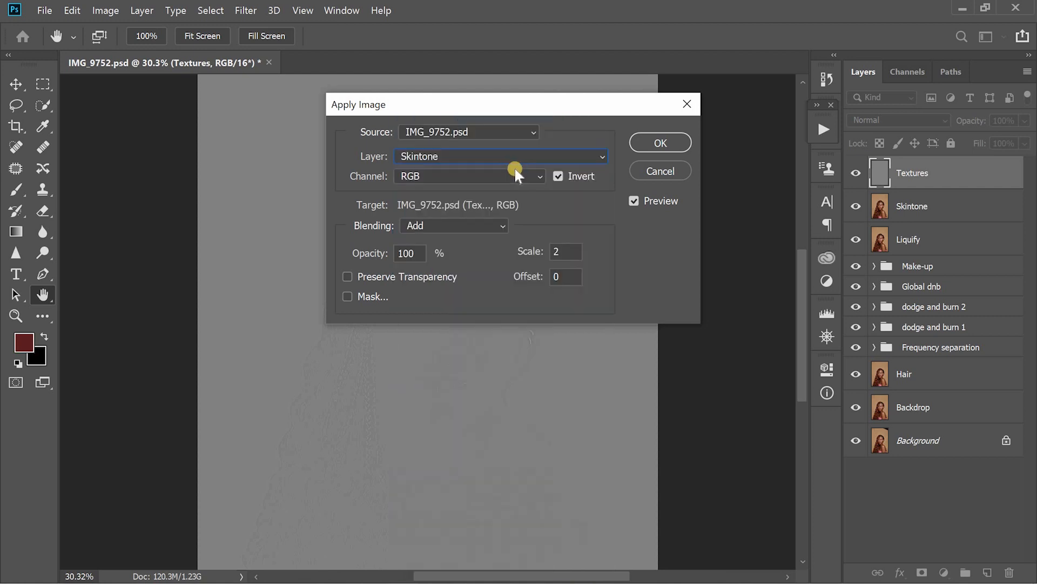
left_click(557, 176)
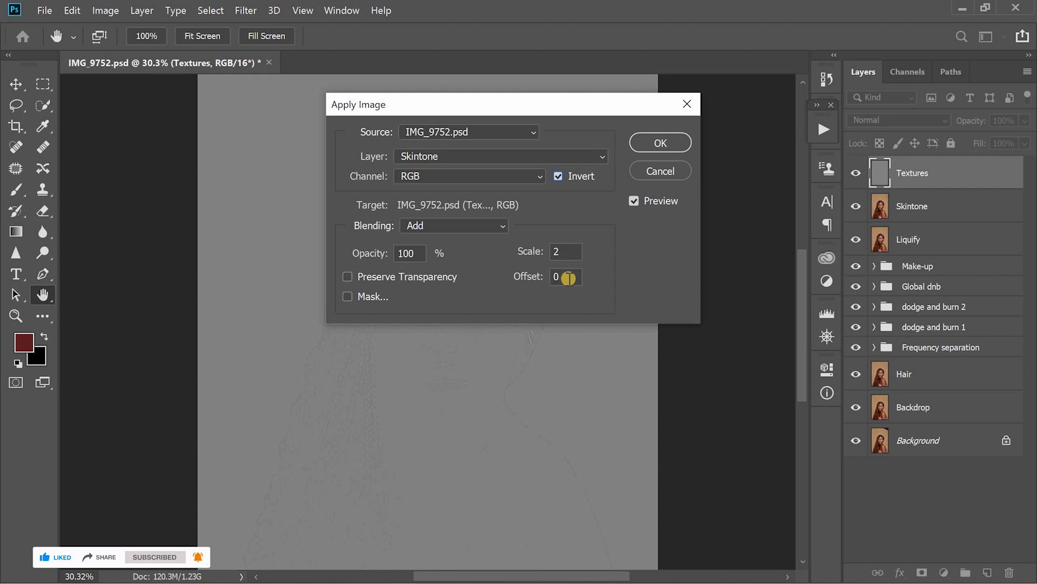
- Set the Apply Image blending to Add with scale 2 and offset 0, and apply it to the Textures layer
left_click(471, 226)
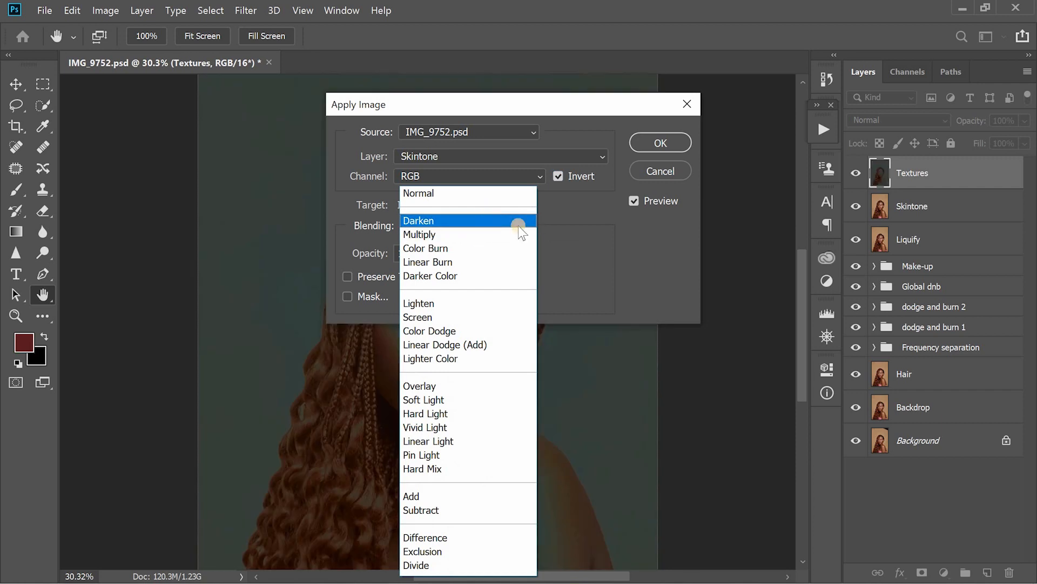
left_click(607, 242)
left_click(469, 228)
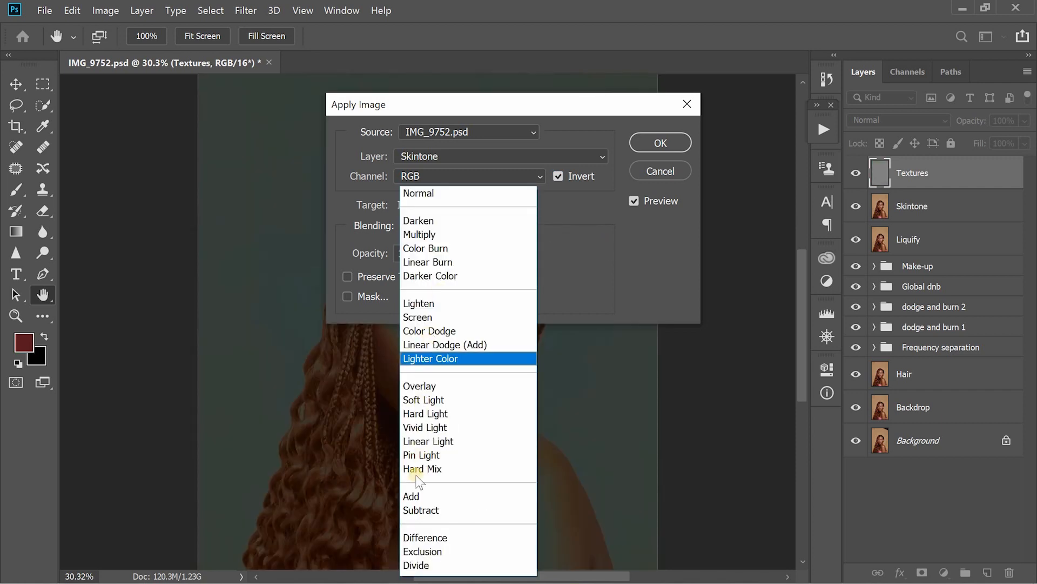
left_click(420, 496)
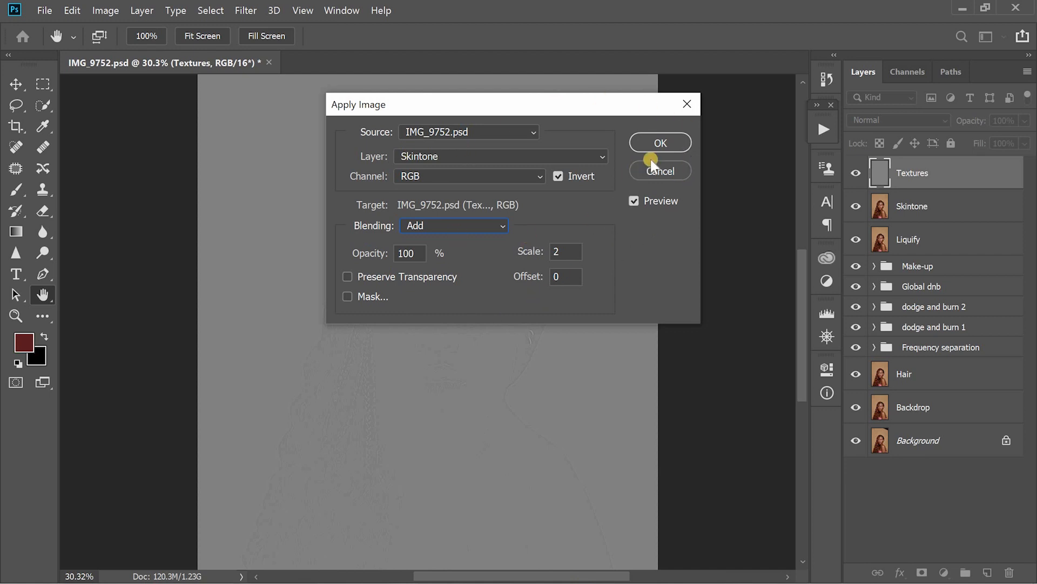
left_click(665, 144)
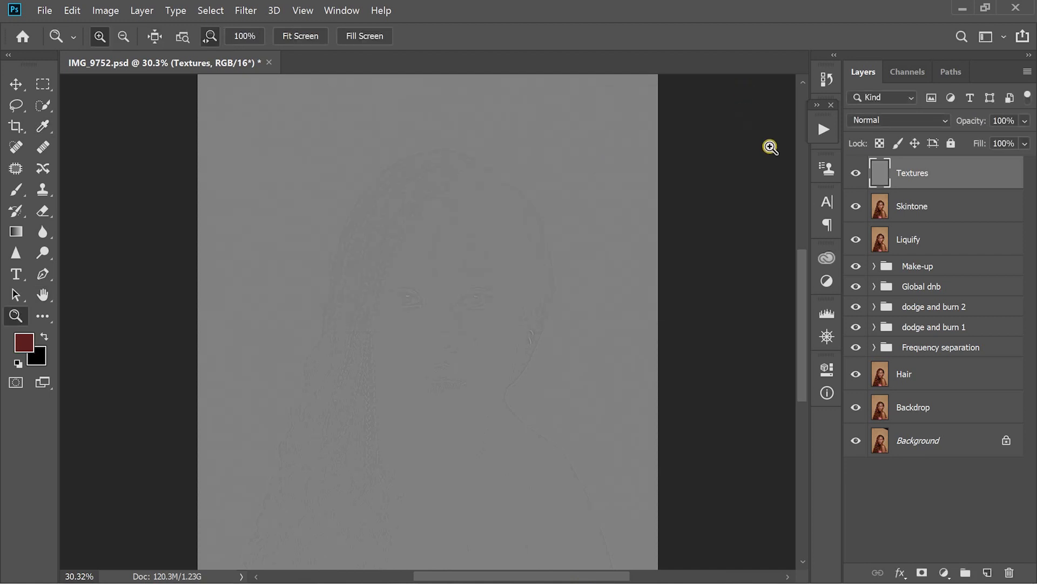
- Set the Textures layer's blend mode to Linear Light and delete the Skintone layer
left_click(928, 121)
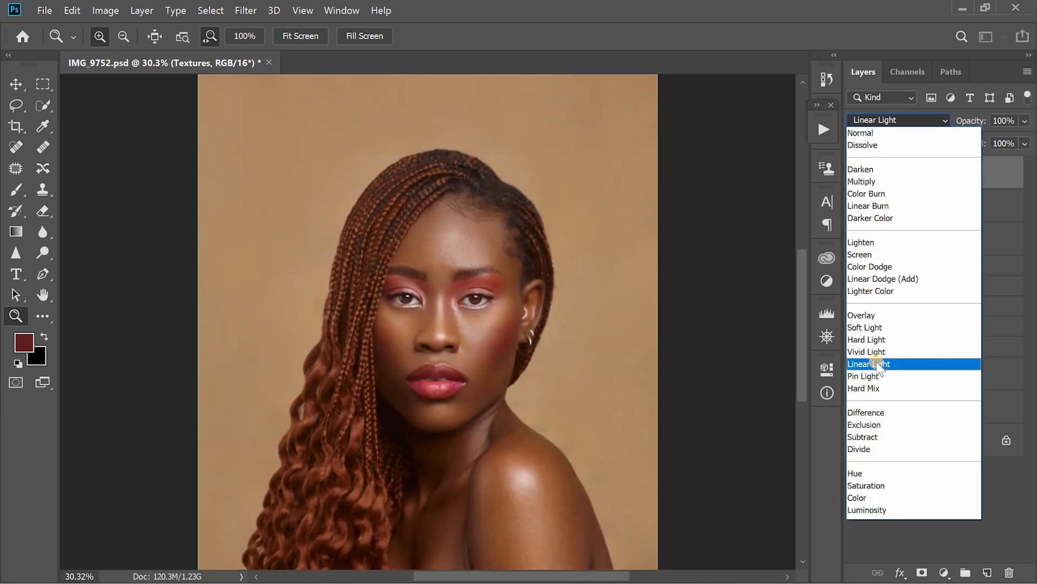
left_click(880, 366)
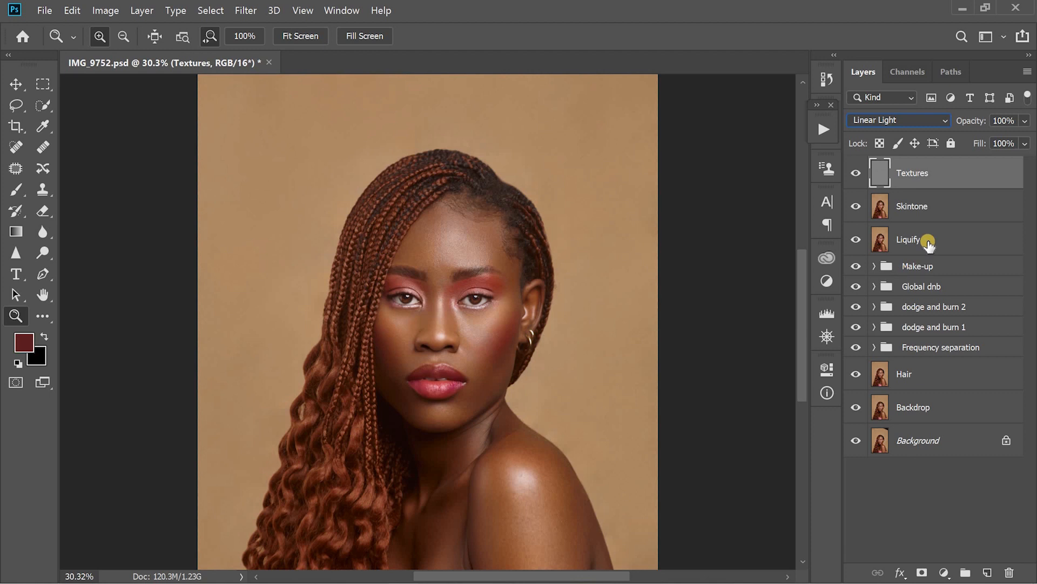
left_click(918, 485)
left_click(925, 211)
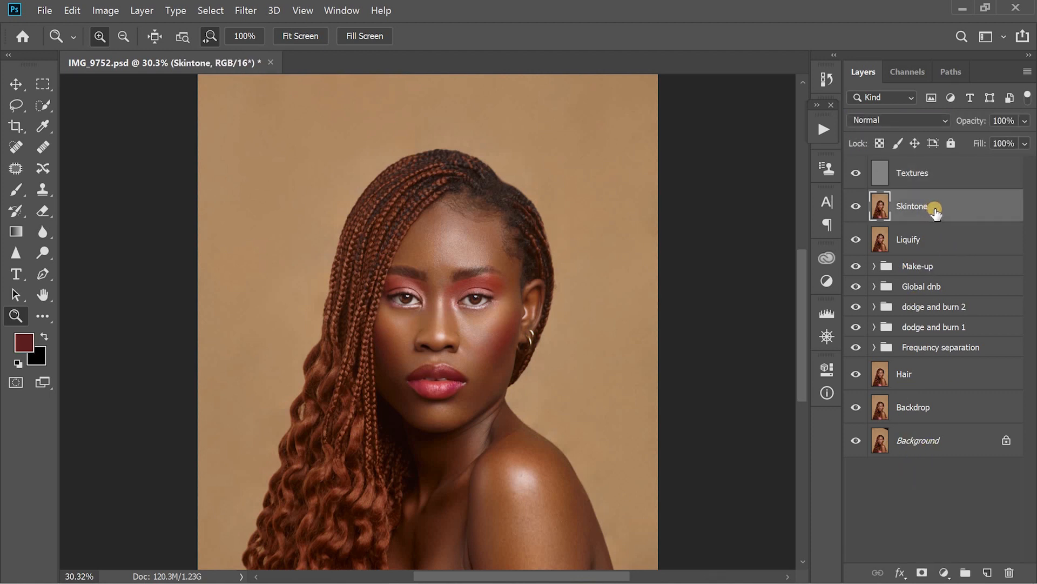
mouse_move(927, 208)
left_mouse_down()
mouse_move(924, 500)
mouse_move(1008, 571)
left_mouse_up()
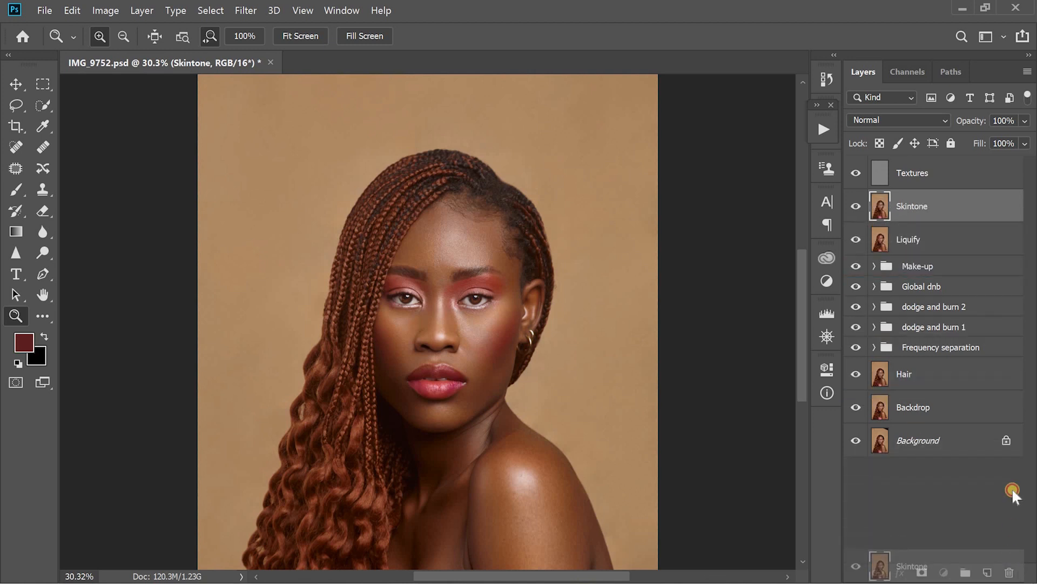
- Compare the sharpness of the face and hair with the Textures layer off and on
left_click(956, 183)
mouse_move(411, 319)
left_mouse_down()
mouse_move(447, 320)
mouse_move(425, 321)
left_mouse_up()
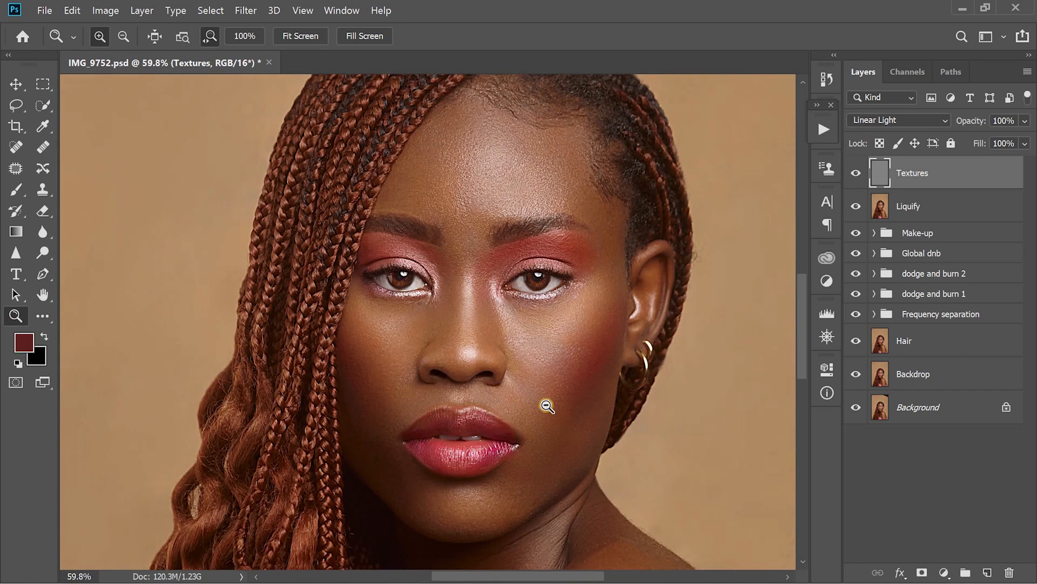
left_click(548, 405, "alt")
left_click(859, 174)
left_click(858, 174)
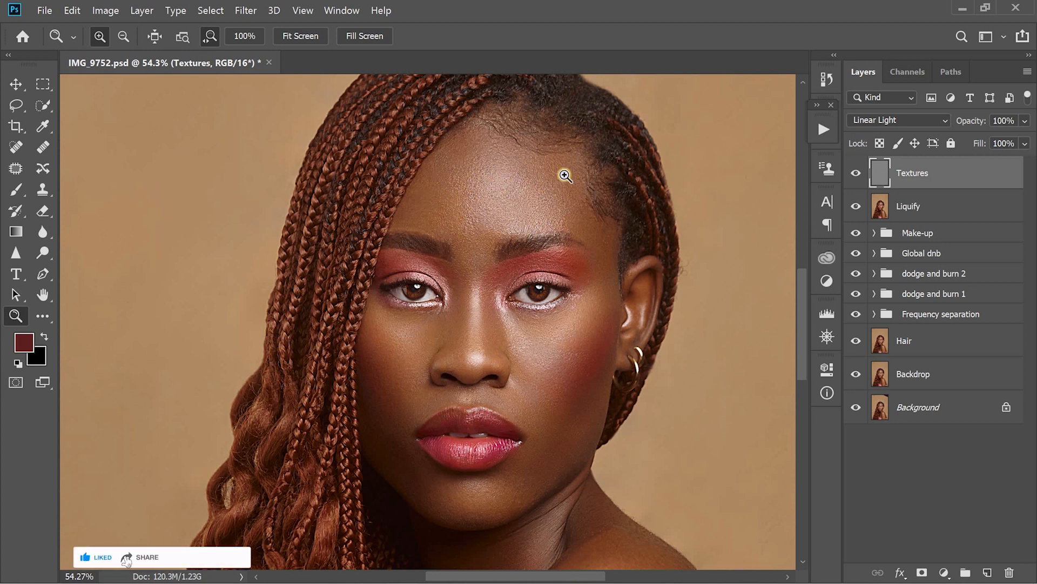
left_click_drag(600, 173, 587, 174)
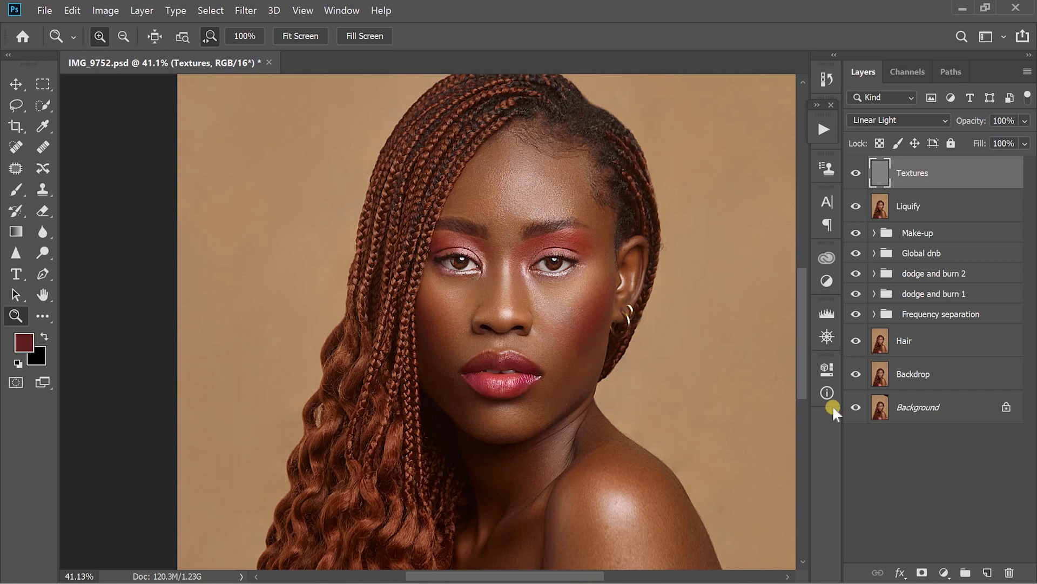
- Add a layer mask to Textures and paint black over the forehead skin with a 175 px brush at 100% opacity
left_click(921, 572)
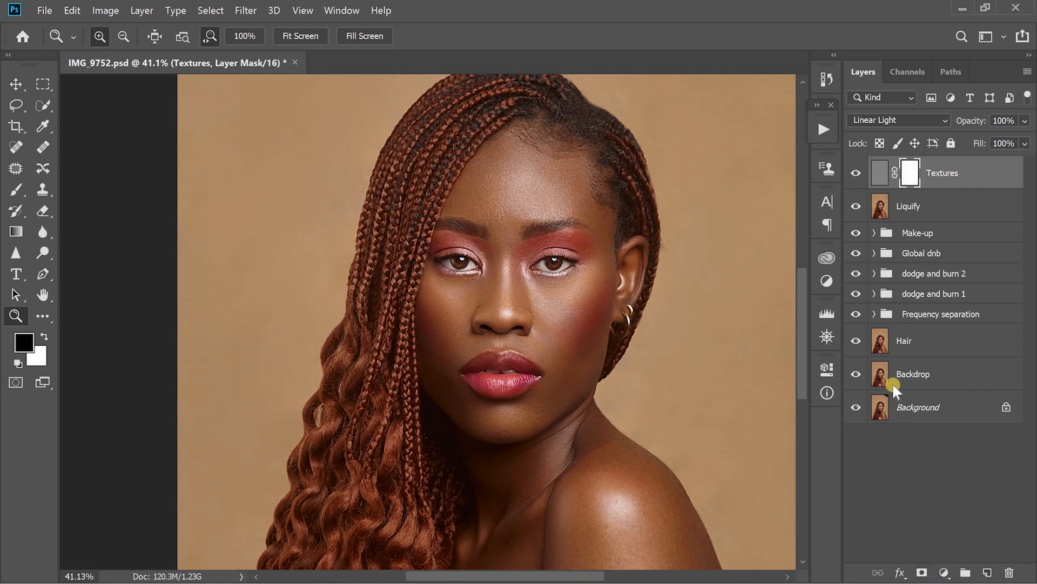
left_click(17, 191)
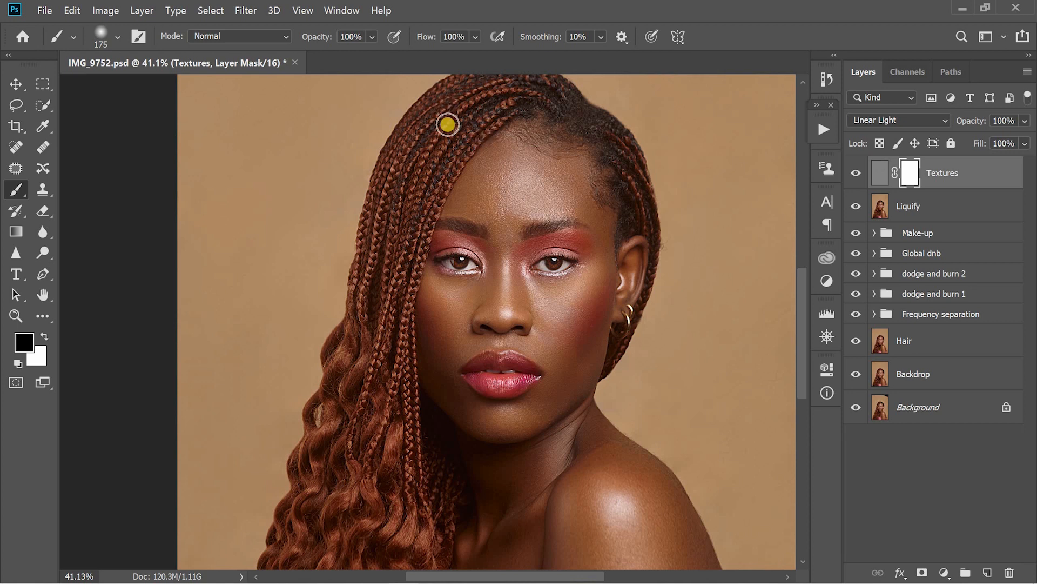
mouse_move(535, 184)
left_mouse_down()
mouse_move(510, 178)
mouse_move(527, 172)
mouse_move(482, 185)
mouse_move(514, 157)
mouse_move(499, 148)
mouse_move(539, 126)
mouse_move(575, 160)
mouse_move(583, 187)
mouse_move(561, 202)
mouse_move(494, 207)
mouse_move(554, 191)
mouse_move(532, 179)
mouse_move(562, 171)
mouse_move(492, 210)
mouse_move(443, 204)
mouse_move(486, 181)
mouse_move(448, 169)
mouse_move(466, 153)
mouse_move(434, 175)
mouse_move(432, 191)
mouse_move(506, 122)
mouse_move(465, 118)
mouse_move(485, 93)
mouse_move(452, 91)
mouse_move(399, 125)
mouse_move(409, 138)
mouse_move(385, 211)
mouse_move(390, 224)
mouse_move(422, 218)
mouse_move(403, 270)
mouse_move(392, 223)
mouse_move(374, 233)
mouse_move(362, 293)
mouse_move(376, 306)
mouse_move(399, 277)
mouse_move(387, 313)
left_mouse_up()
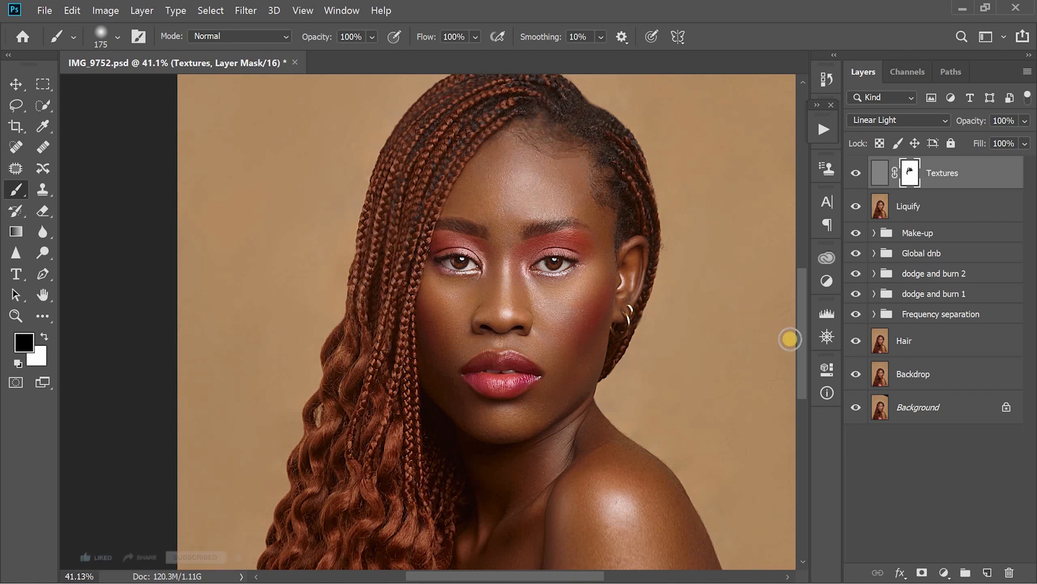
- Set the brush to 40% opacity and 43% flow and paint the Textures mask around one eye
scroll(799, 337, "up", 2)
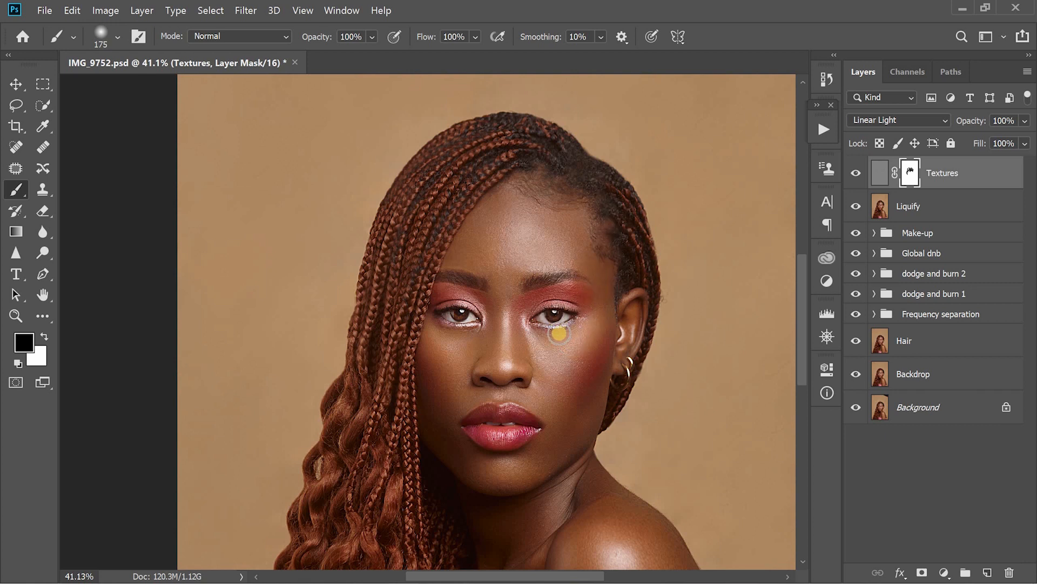
left_click(374, 37)
left_click_drag(366, 58, 376, 57)
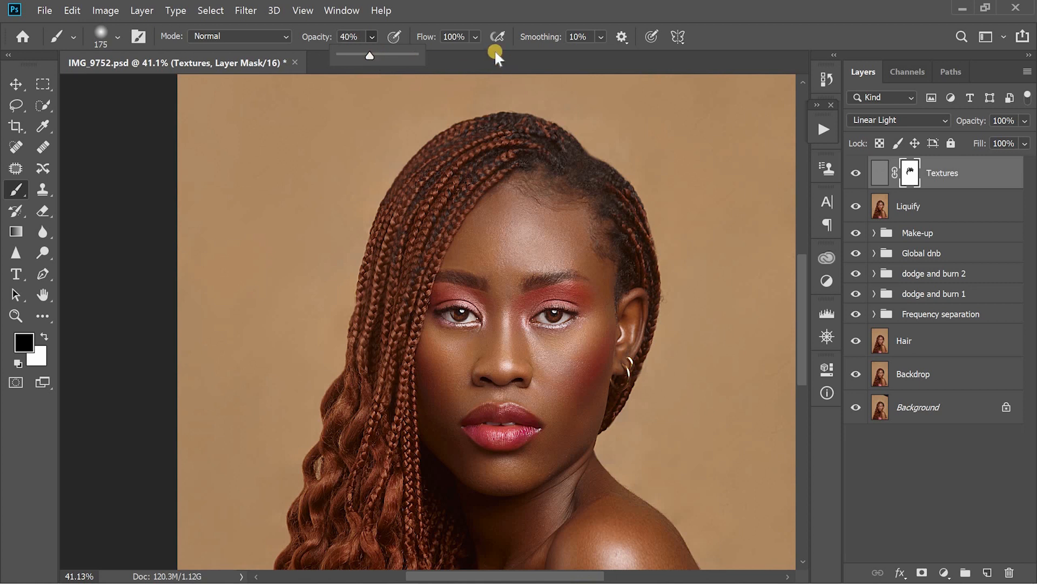
left_click(477, 38)
left_click_drag(475, 55, 475, 55)
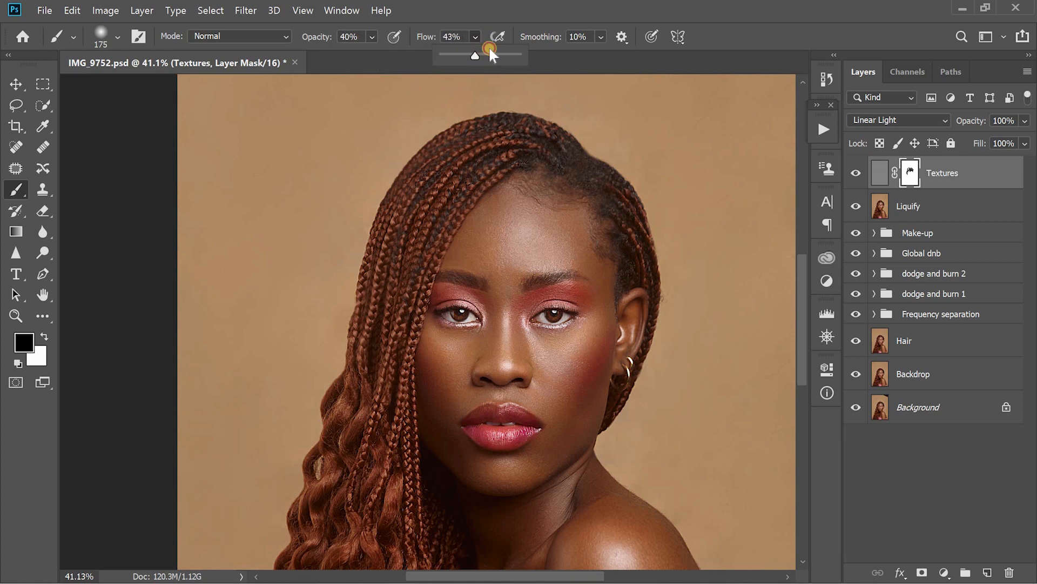
mouse_move(538, 315)
left_mouse_down()
mouse_move(566, 306)
mouse_move(537, 300)
mouse_move(523, 319)
mouse_move(543, 325)
mouse_move(569, 314)
mouse_move(562, 296)
mouse_move(580, 303)
mouse_move(583, 323)
mouse_move(444, 318)
mouse_move(475, 305)
mouse_move(445, 292)
mouse_move(474, 304)
mouse_move(473, 320)
mouse_move(451, 320)
mouse_move(469, 322)
mouse_move(477, 315)
mouse_move(458, 289)
mouse_move(468, 315)
mouse_move(447, 312)
mouse_move(459, 313)
mouse_move(450, 298)
mouse_move(463, 320)
mouse_move(445, 302)
mouse_move(580, 280)
mouse_move(563, 311)
left_mouse_up()
- Set the brush to 58% opacity and 59% flow and paint the Textures mask under both eyes and across the facial skin
left_click(476, 37)
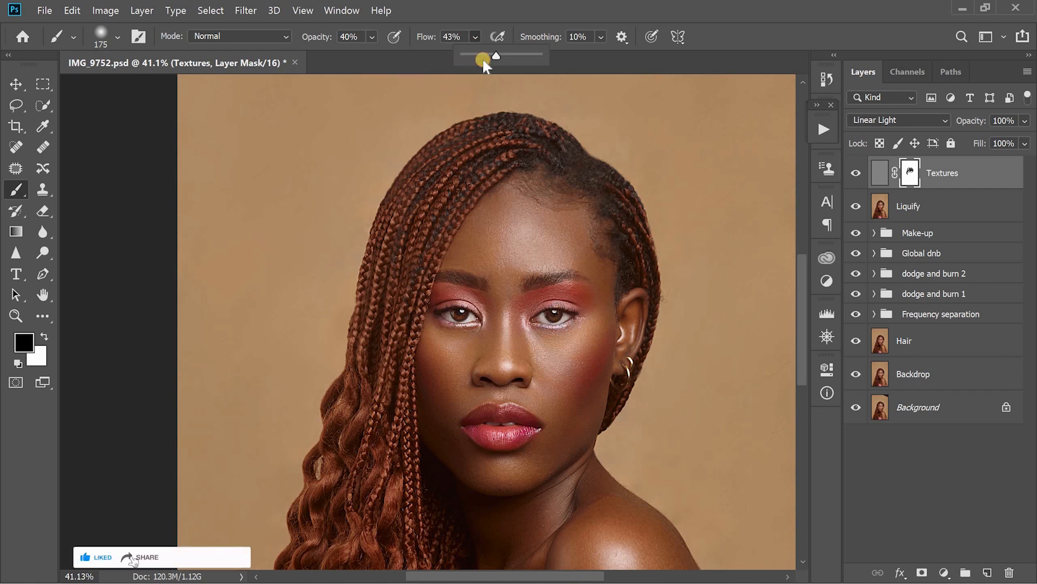
left_click(507, 55)
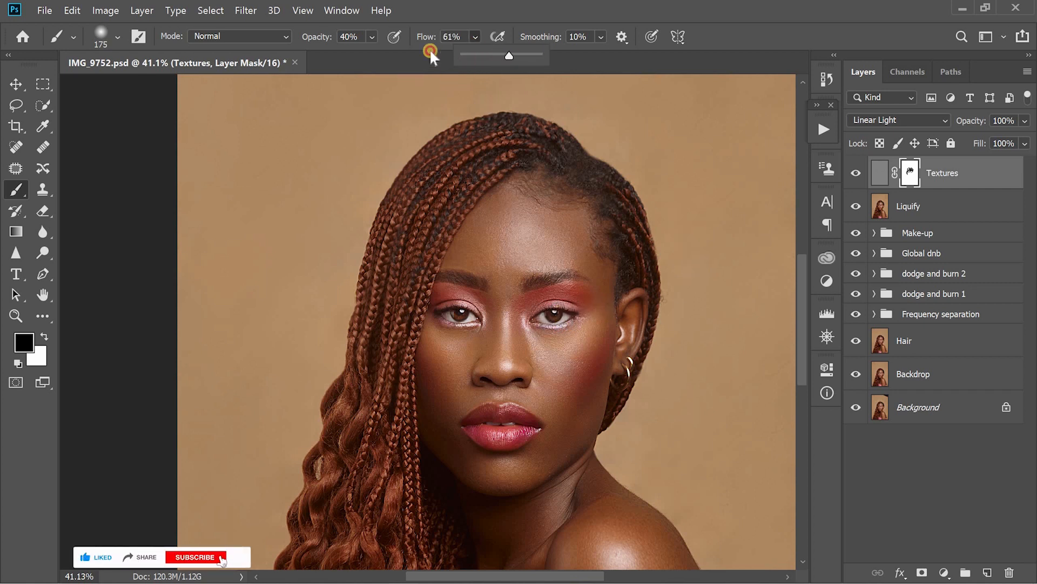
left_click(372, 37)
left_click_drag(401, 58, 404, 56)
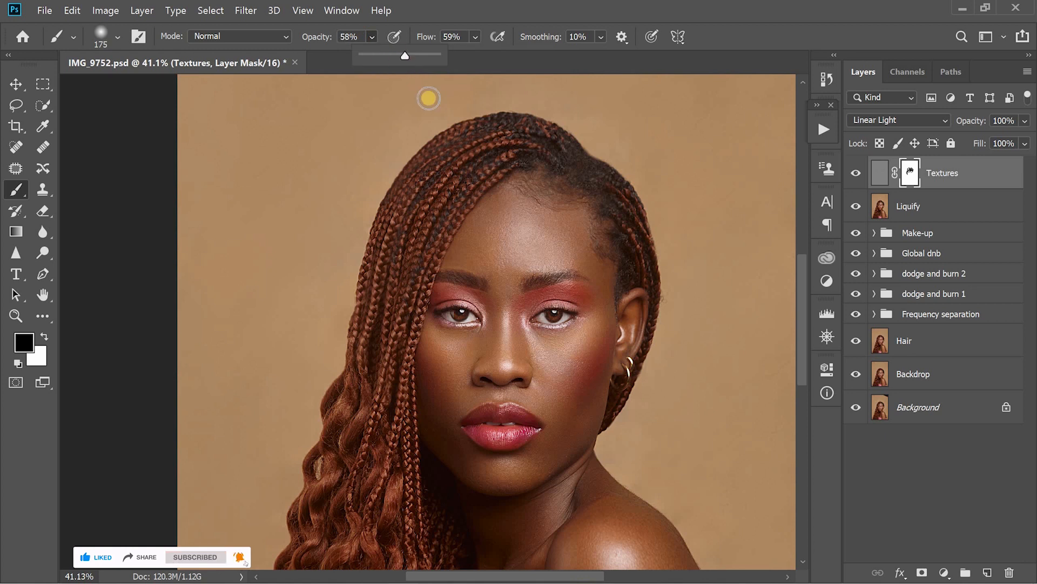
left_click(537, 318)
mouse_move(538, 317)
left_mouse_down()
mouse_move(533, 303)
mouse_move(567, 297)
mouse_move(546, 323)
mouse_move(516, 324)
mouse_move(454, 299)
mouse_move(475, 315)
mouse_move(474, 327)
left_mouse_up()
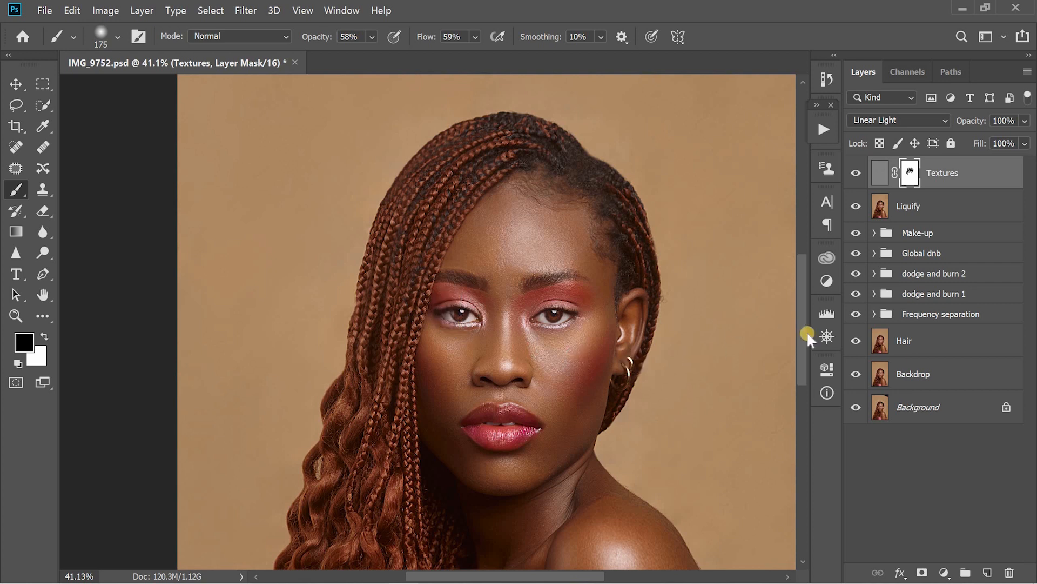
left_click_drag(801, 349, 801, 363)
mouse_move(592, 287)
left_mouse_down()
mouse_move(579, 346)
mouse_move(539, 412)
mouse_move(556, 377)
mouse_move(581, 373)
mouse_move(588, 359)
mouse_move(488, 168)
left_mouse_up()
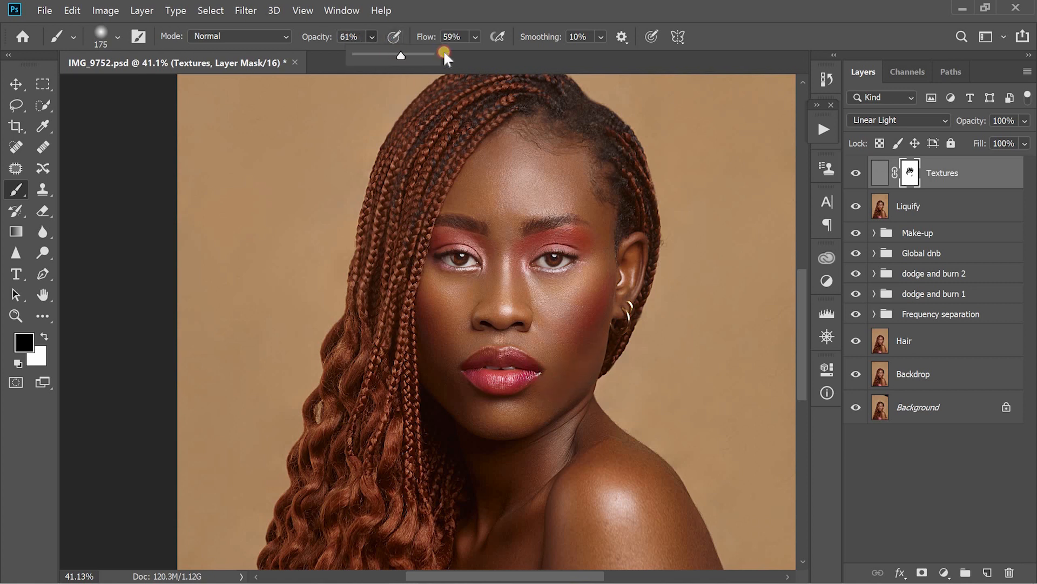
- Set the brush to 100% opacity and 100% flow and paint black on the Textures mask over the remaining facial skin
left_click_drag(474, 36, 539, 73)
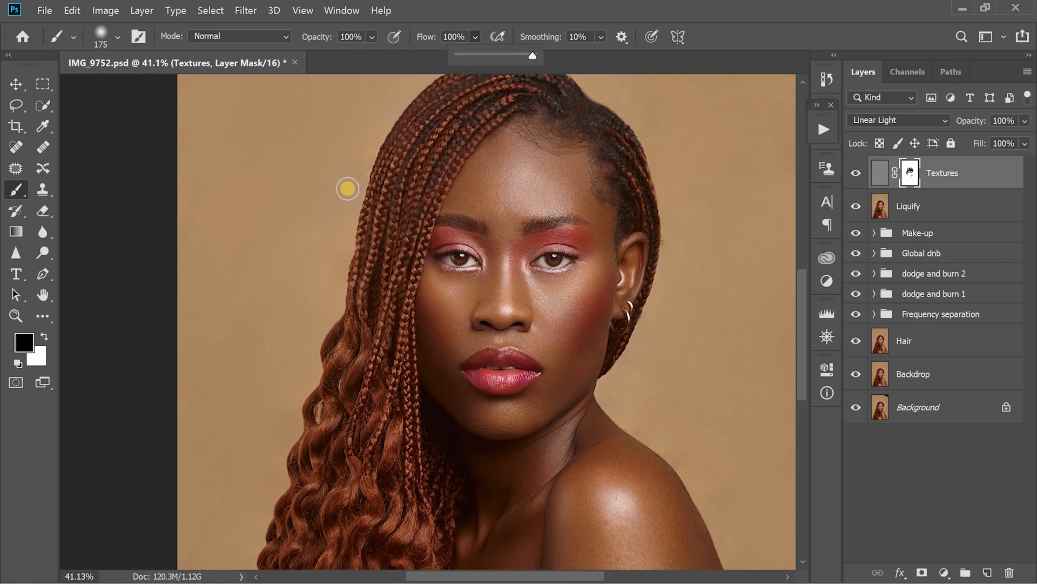
left_click(475, 339)
mouse_move(475, 339)
left_mouse_down()
mouse_move(448, 394)
mouse_move(488, 440)
mouse_move(545, 410)
mouse_move(538, 402)
mouse_move(528, 433)
mouse_move(481, 429)
mouse_move(525, 438)
mouse_move(620, 352)
mouse_move(613, 341)
mouse_move(595, 370)
mouse_move(596, 271)
mouse_move(575, 255)
mouse_move(537, 263)
mouse_move(580, 246)
mouse_move(447, 255)
mouse_move(442, 245)
mouse_move(464, 242)
mouse_move(473, 260)
mouse_move(544, 260)
mouse_move(547, 250)
mouse_move(534, 249)
mouse_move(577, 238)
mouse_move(539, 243)
mouse_move(534, 255)
mouse_move(578, 238)
mouse_move(513, 247)
mouse_move(448, 237)
mouse_move(431, 246)
mouse_move(439, 257)
mouse_move(481, 264)
mouse_move(454, 267)
mouse_move(441, 326)
mouse_move(456, 328)
mouse_move(447, 288)
mouse_move(487, 330)
mouse_move(570, 318)
mouse_move(552, 304)
mouse_move(561, 328)
mouse_move(540, 346)
mouse_move(426, 369)
mouse_move(457, 405)
mouse_move(562, 220)
mouse_move(542, 218)
mouse_move(581, 215)
mouse_move(573, 213)
mouse_move(576, 148)
mouse_move(514, 153)
mouse_move(479, 170)
mouse_move(472, 155)
mouse_move(491, 155)
mouse_move(511, 104)
left_mouse_up()
- Compare the masked Textures sharpening off and on at close range, and review the whole portrait fitted in the window
left_click(857, 173)
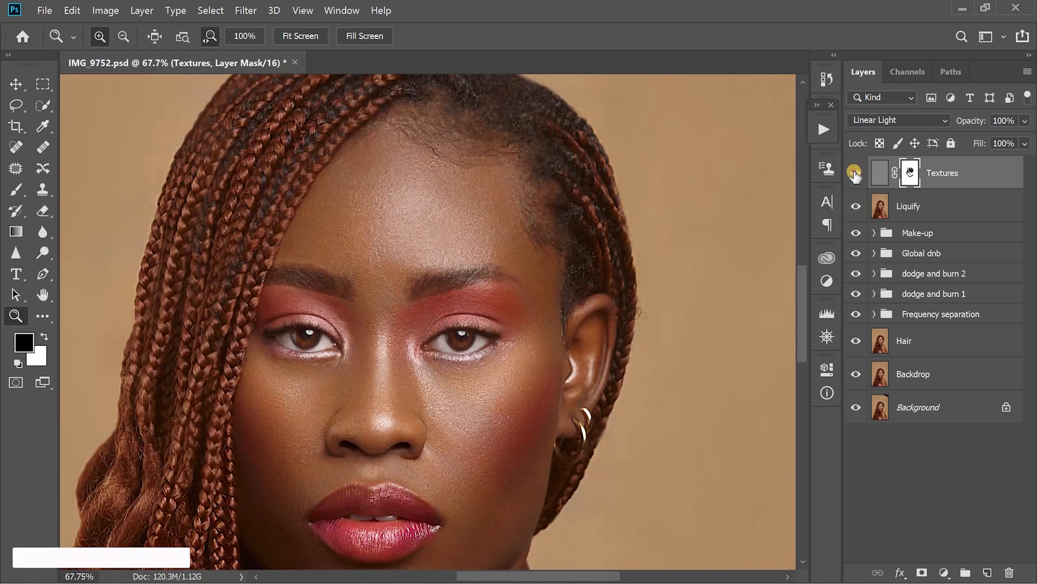
left_click(855, 173)
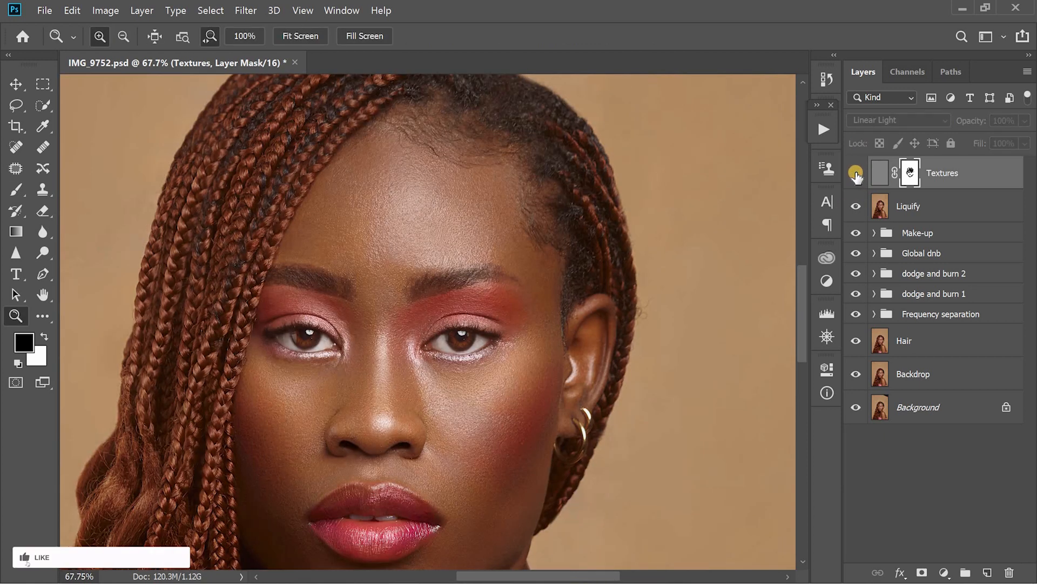
left_click(855, 174)
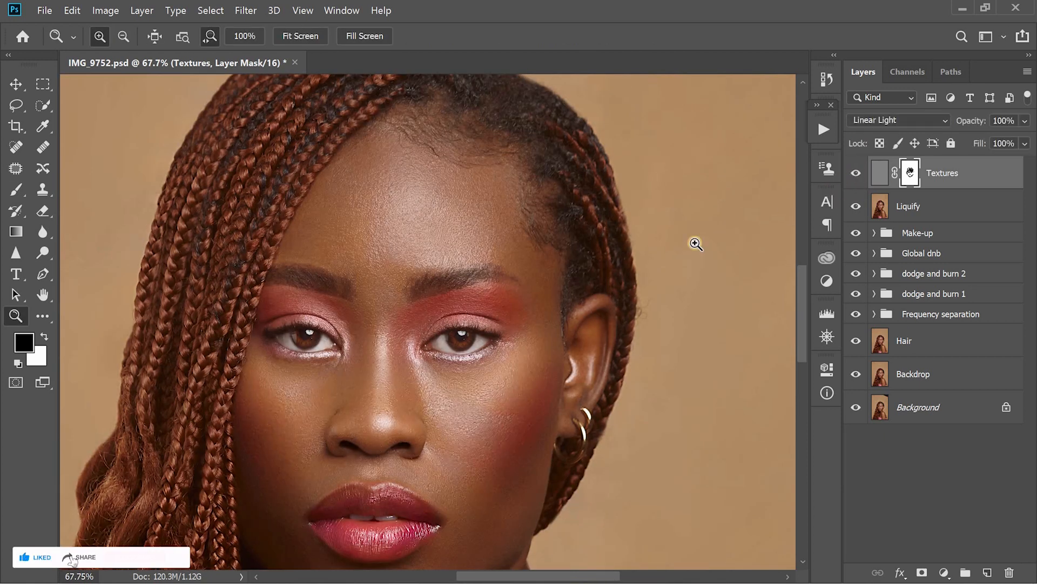
key("ctrl+0")
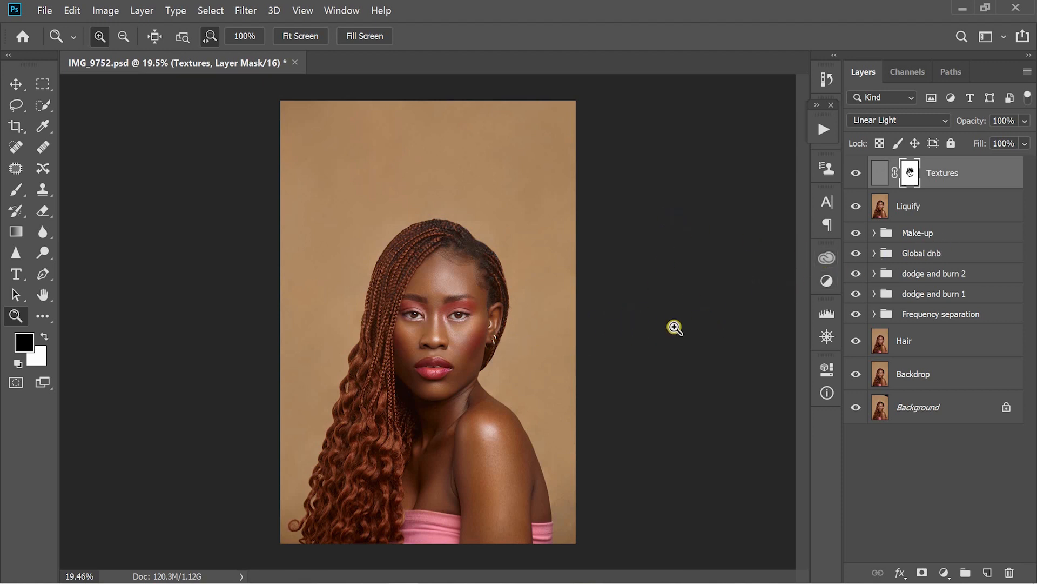
left_click_drag(409, 348, 604, 325)
left_click_drag(722, 326, 714, 360)
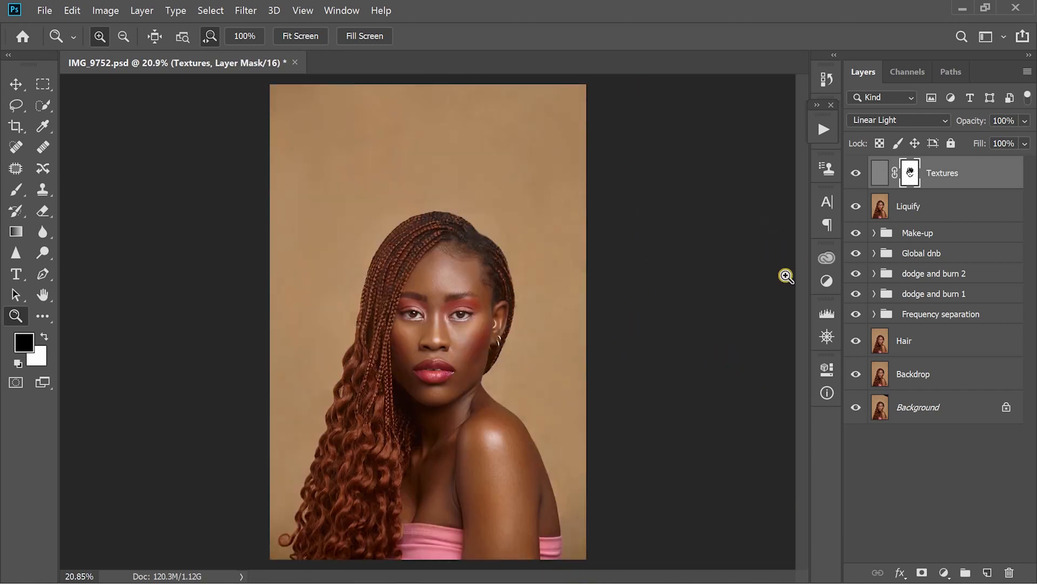